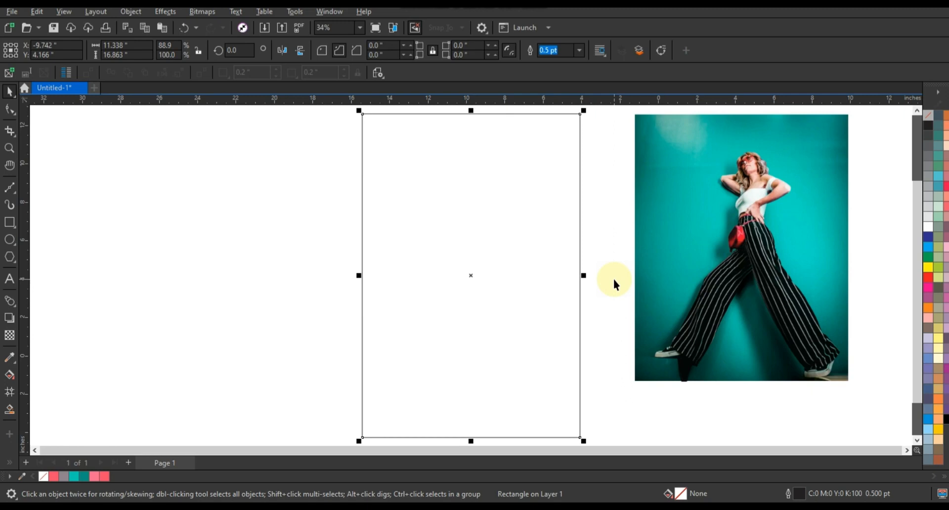
Fill the tall rectangle beside the photo with a vertical linear gradient running from coral at its top to teal at its bottom
{"action": "left_click", "coordinate": [53, 475]}
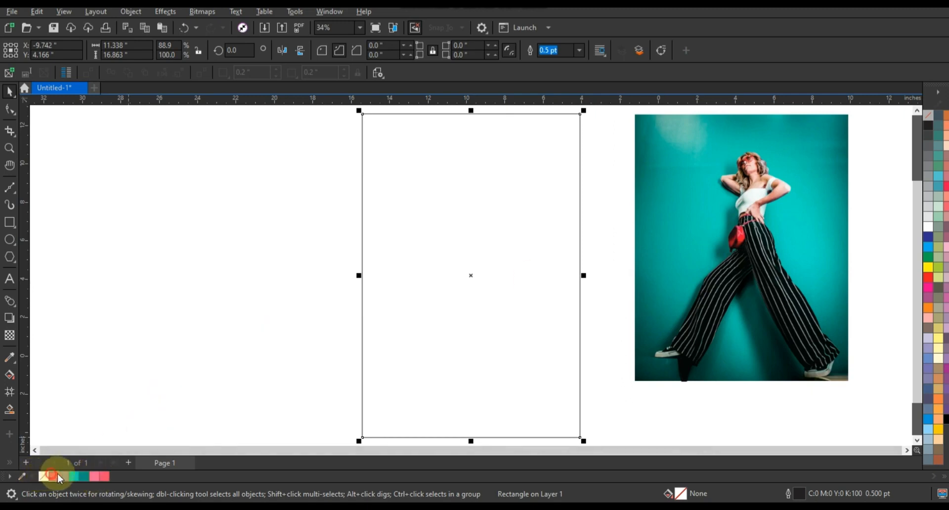
{"action": "key", "text": "g"}
{"action": "left_click_drag", "start_coordinate": [526, 171], "coordinate": [526, 346]}
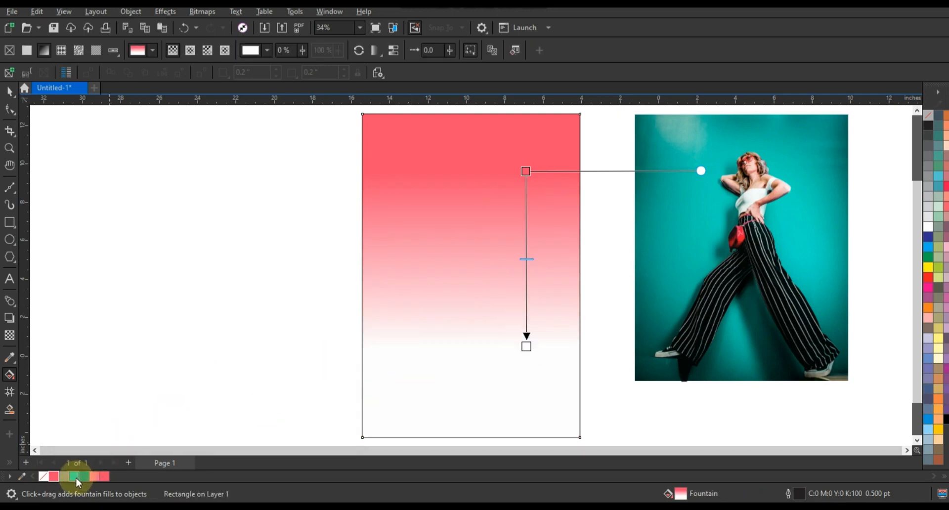
{"action": "left_click_drag", "start_coordinate": [461, 407], "coordinate": [520, 401]}
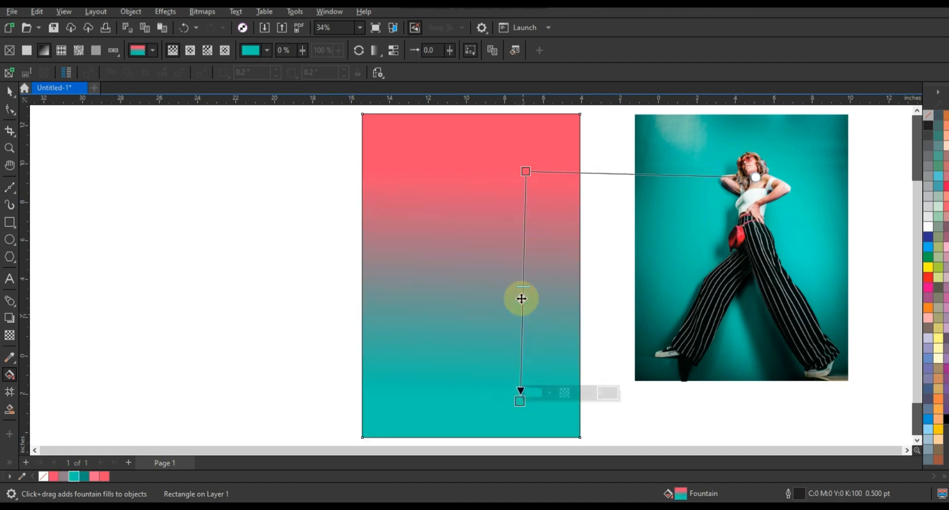
{"action": "left_click_drag", "start_coordinate": [527, 179], "coordinate": [529, 201]}
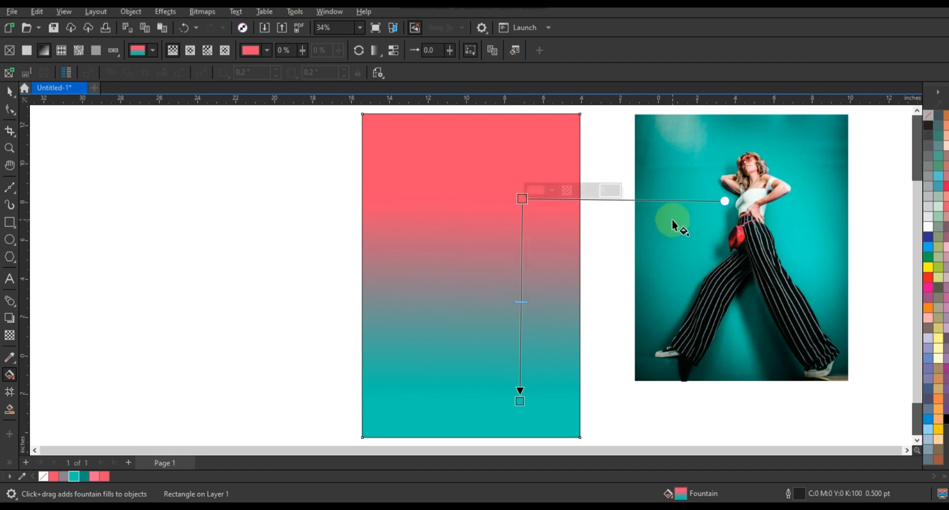
{"action": "left_click", "coordinate": [9, 91]}
{"action": "left_click", "coordinate": [189, 281]}
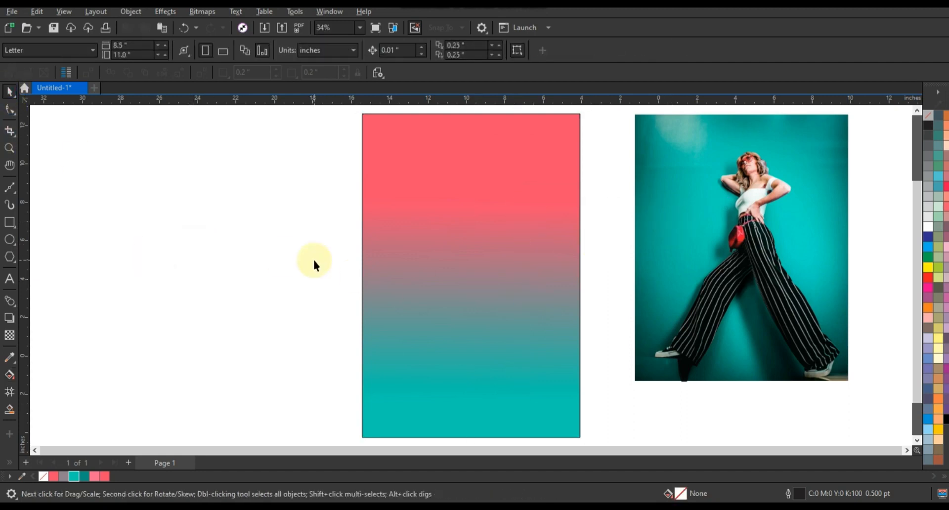
Draw a 9.25-inch square on the empty area beside the gradient rectangle and set its outline to 4.0 pt
{"action": "left_click", "coordinate": [10, 224]}
{"action": "left_click_drag", "start_coordinate": [136, 178], "coordinate": [213, 359]}
{"action": "left_click", "coordinate": [8, 94]}
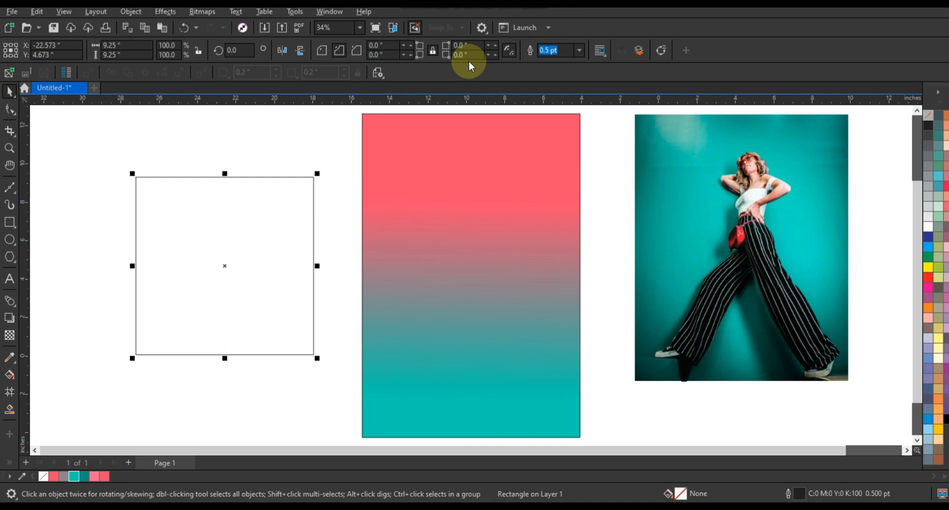
{"action": "left_click", "coordinate": [580, 51]}
{"action": "left_click", "coordinate": [558, 134]}
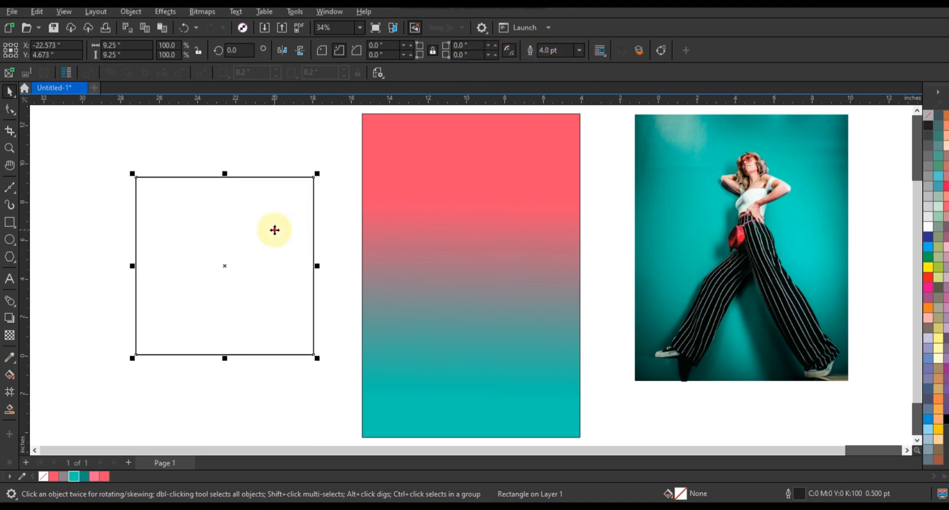
Rotate the square to 315 degrees and centre the resulting diamond horizontally over the lower part of the gradient rectangle
{"action": "left_click", "coordinate": [311, 182]}
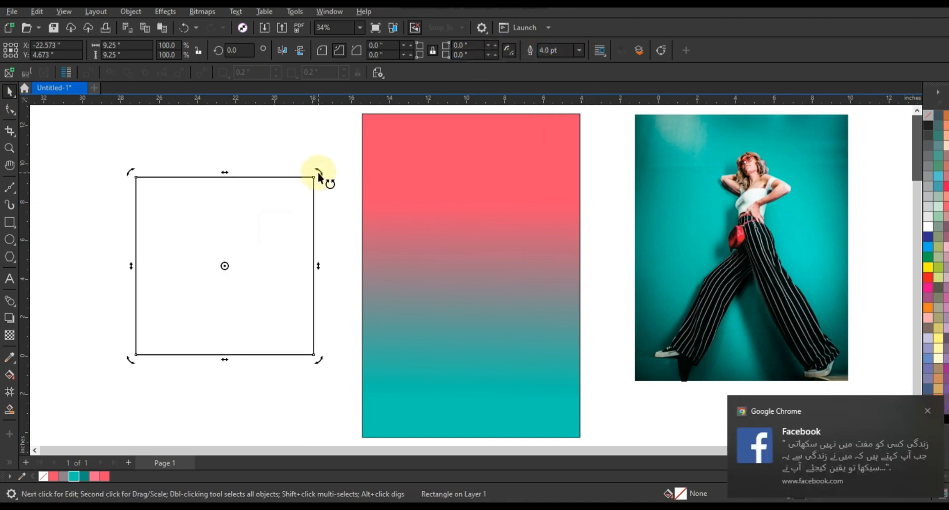
{"action": "left_click", "coordinate": [927, 410]}
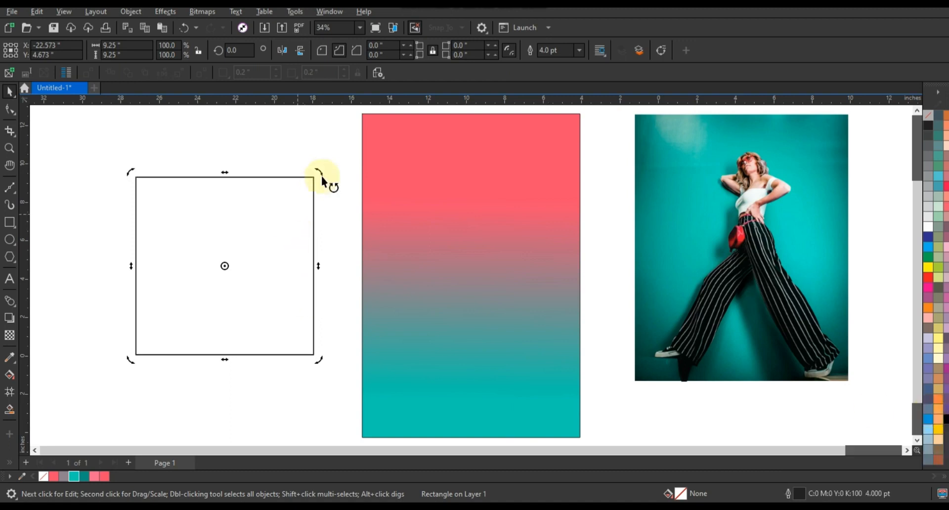
{"action": "left_click_drag", "start_coordinate": [322, 178], "coordinate": [506, 279]}
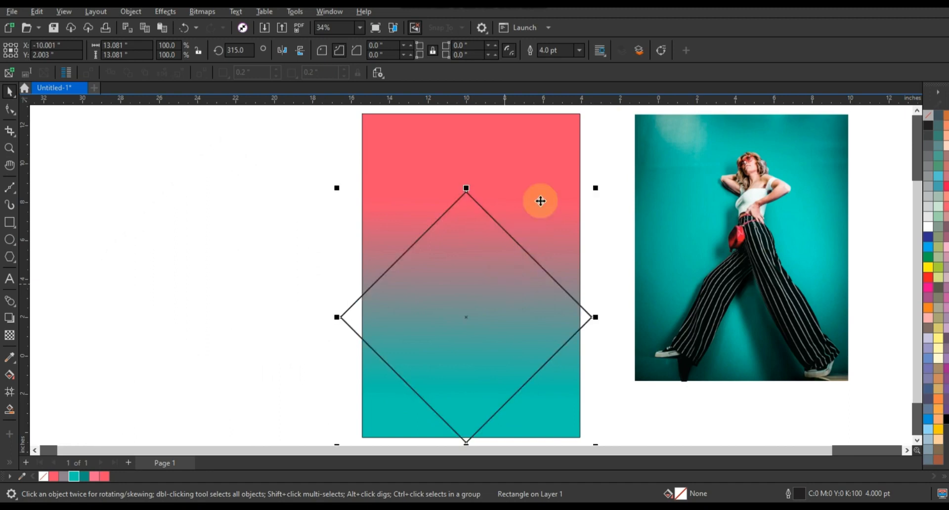
{"action": "left_click", "coordinate": [541, 201], "text": "shift"}
{"action": "key", "text": "c"}
{"action": "left_click", "coordinate": [273, 240]}
{"action": "left_click", "coordinate": [509, 296]}
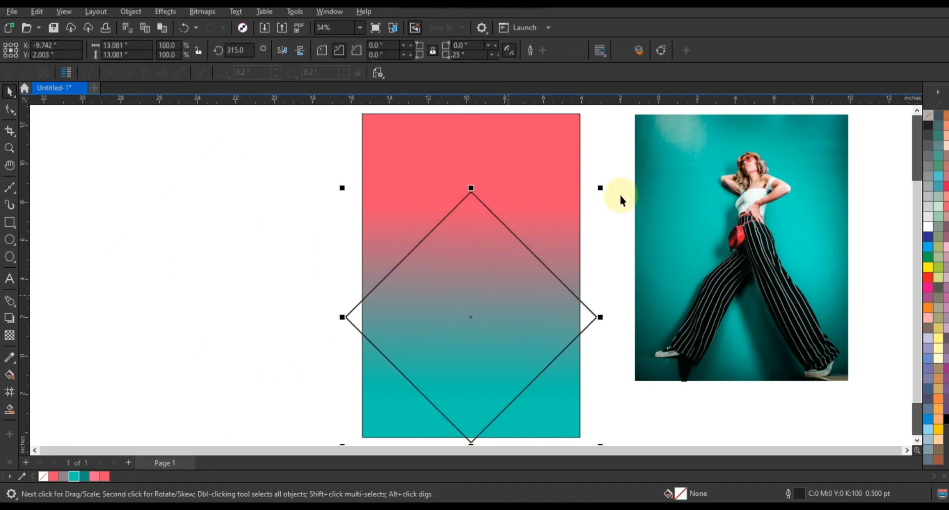
Shrink the diamond to about 12.73 inches wide and add four progressively smaller concentric copies inside it
{"action": "left_click_drag", "start_coordinate": [602, 189], "coordinate": [581, 215]}
{"action": "left_click", "coordinate": [498, 221], "text": "shift"}
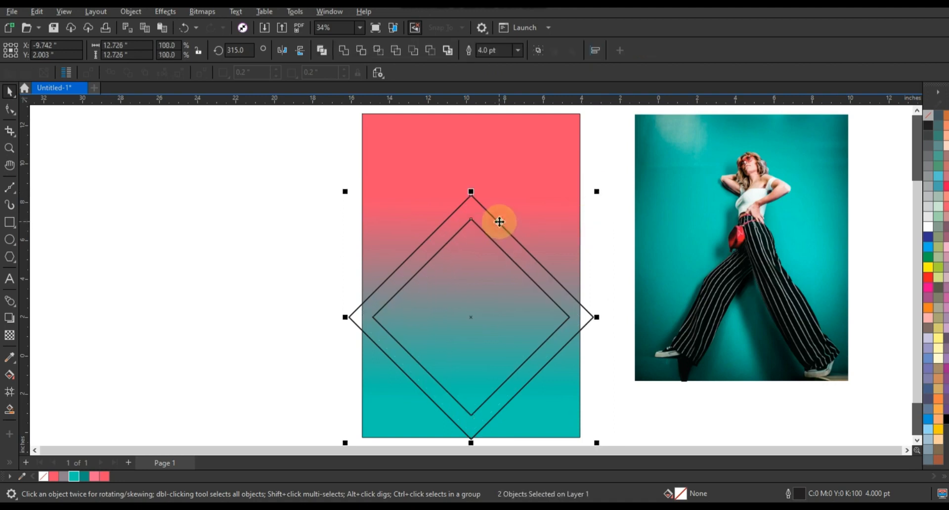
{"action": "left_click", "coordinate": [230, 194]}
{"action": "left_click", "coordinate": [469, 282]}
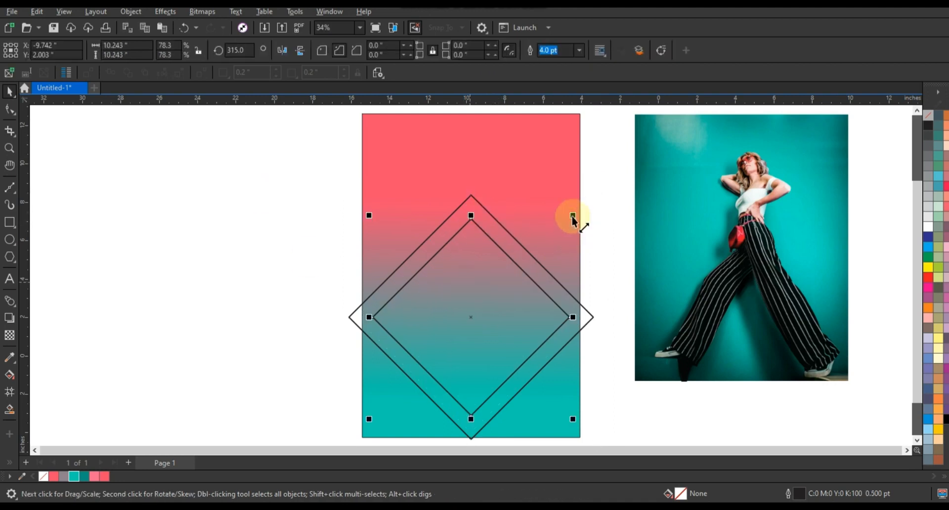
{"action": "left_click_drag", "start_coordinate": [572, 215], "coordinate": [516, 274]}
{"action": "scroll", "coordinate": [618, 425], "scroll_direction": "down", "scroll_amount": 1}
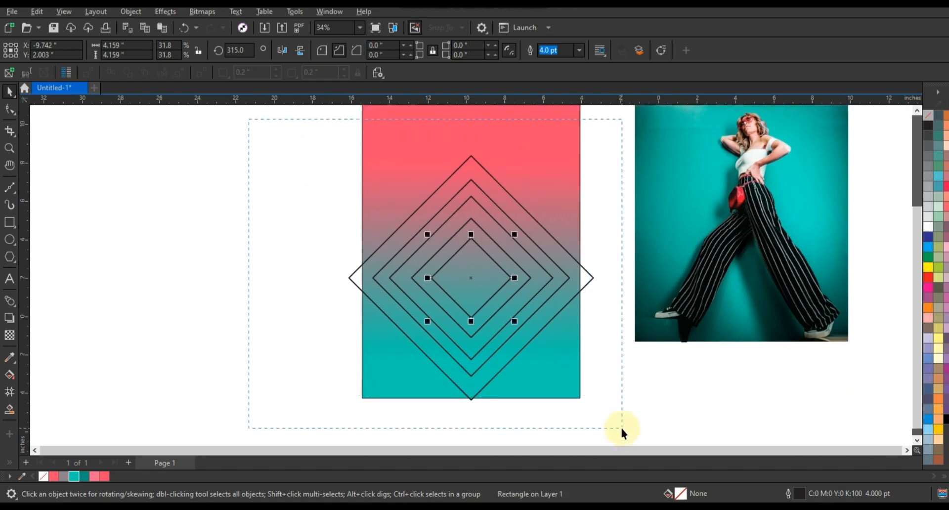
Enlarge all five diamonds together to about 14.94 inches wide and shift them down to Y 1.01 inches
{"action": "left_click_drag", "start_coordinate": [621, 426], "coordinate": [621, 426]}
{"action": "scroll", "coordinate": [548, 374], "scroll_direction": "down", "scroll_amount": 2}
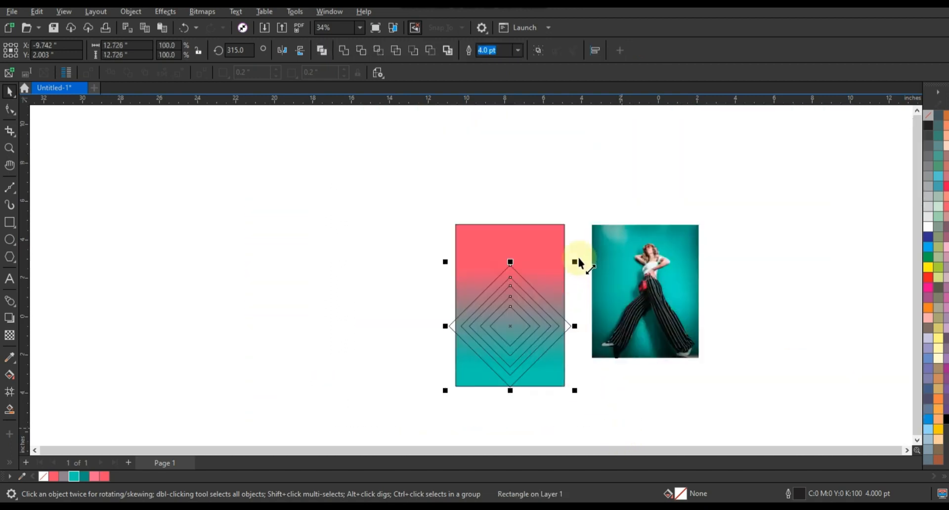
{"action": "left_click_drag", "start_coordinate": [574, 262], "coordinate": [585, 245]}
{"action": "left_click_drag", "start_coordinate": [515, 335], "coordinate": [515, 341]}
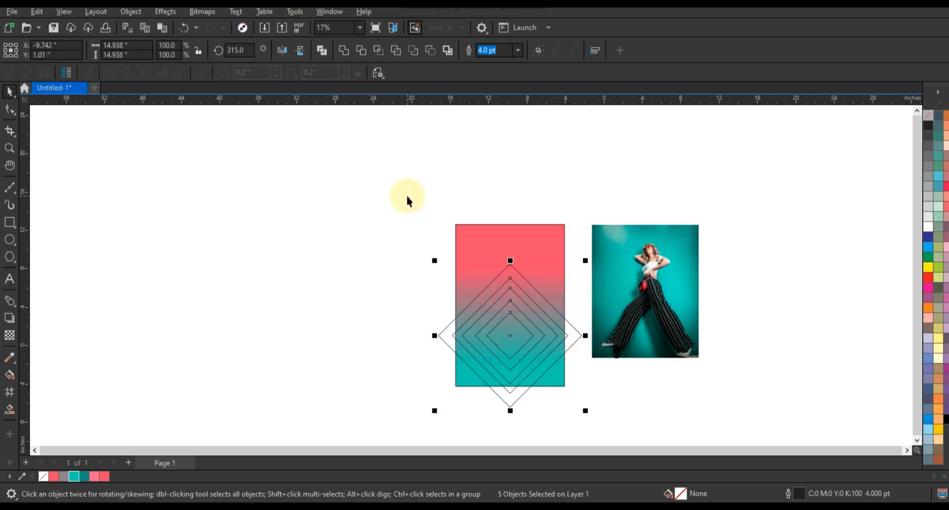
{"action": "left_click_drag", "start_coordinate": [720, 420], "coordinate": [720, 420]}
{"action": "key", "text": "shift+F2"}
{"action": "left_click", "coordinate": [562, 272]}
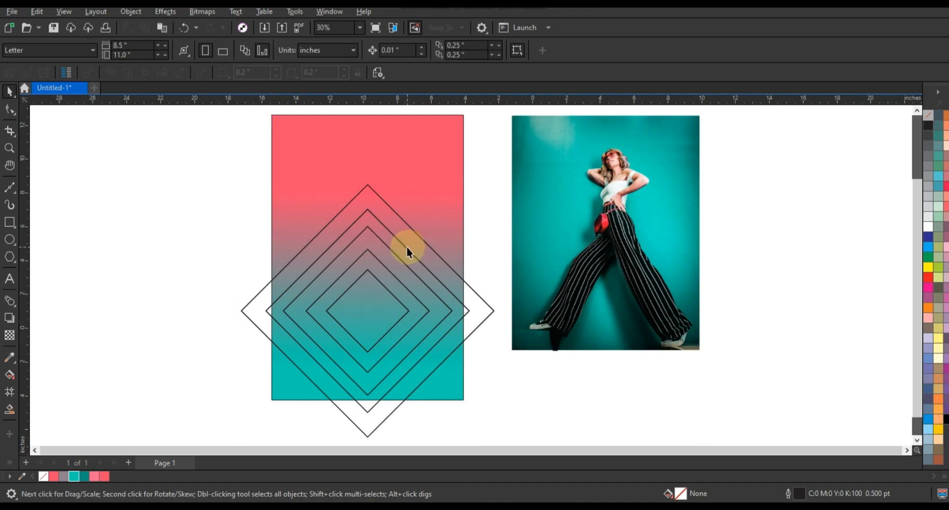
Combine the two outermost diamonds into one frame and fill it with teal
{"action": "left_click", "coordinate": [409, 249]}
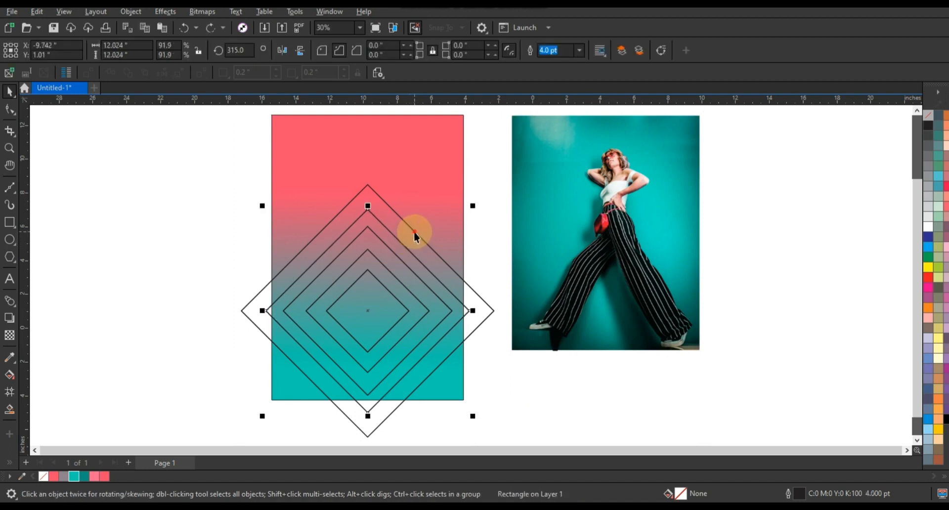
{"action": "left_click", "coordinate": [321, 50]}
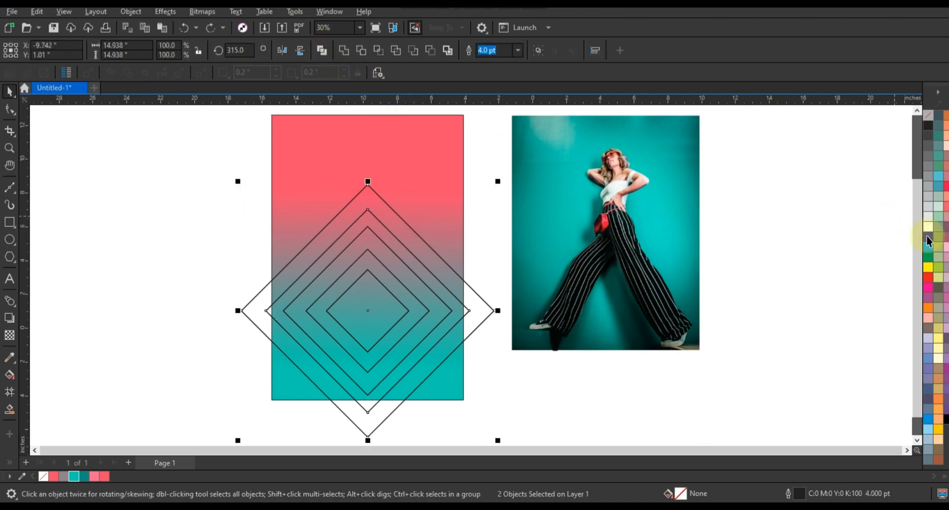
{"action": "key", "text": "ctrl+l"}
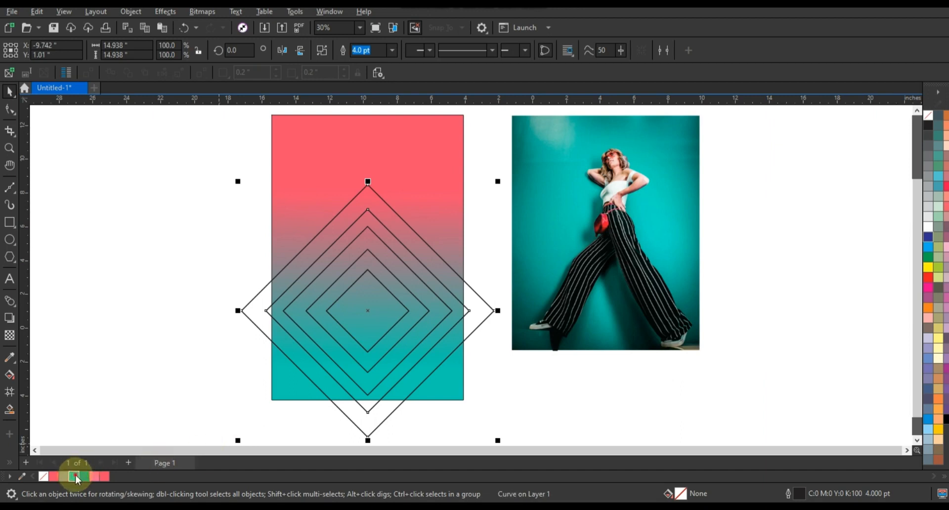
{"action": "left_click", "coordinate": [75, 477]}
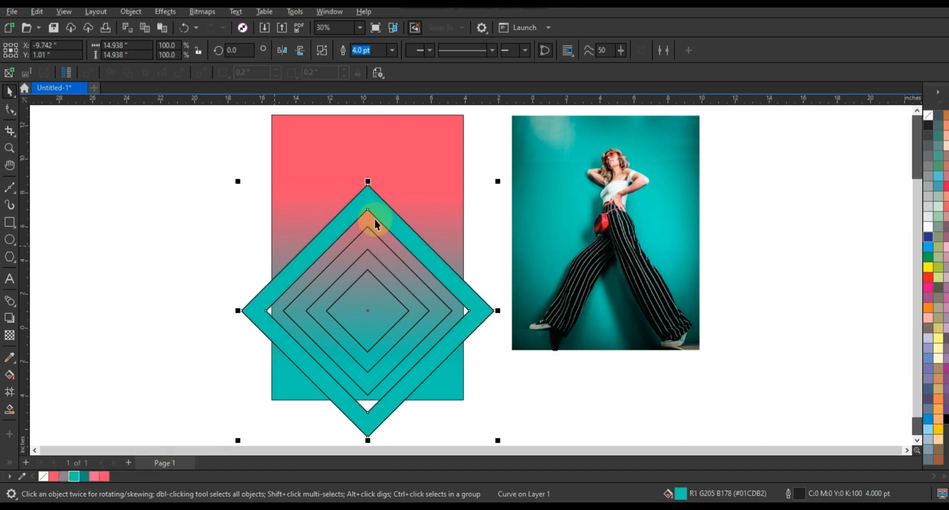
Apply a vertical linear gradient from teal down to dark teal to the outer diamond frame
{"action": "key", "text": "g"}
{"action": "left_click_drag", "start_coordinate": [374, 213], "coordinate": [376, 357]}
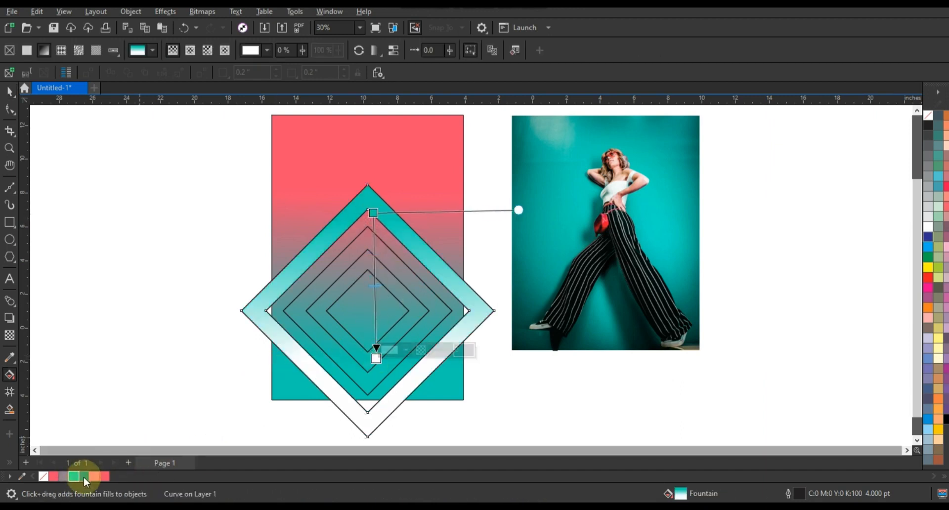
{"action": "left_click_drag", "start_coordinate": [85, 479], "coordinate": [375, 380]}
{"action": "left_click_drag", "start_coordinate": [374, 213], "coordinate": [371, 258]}
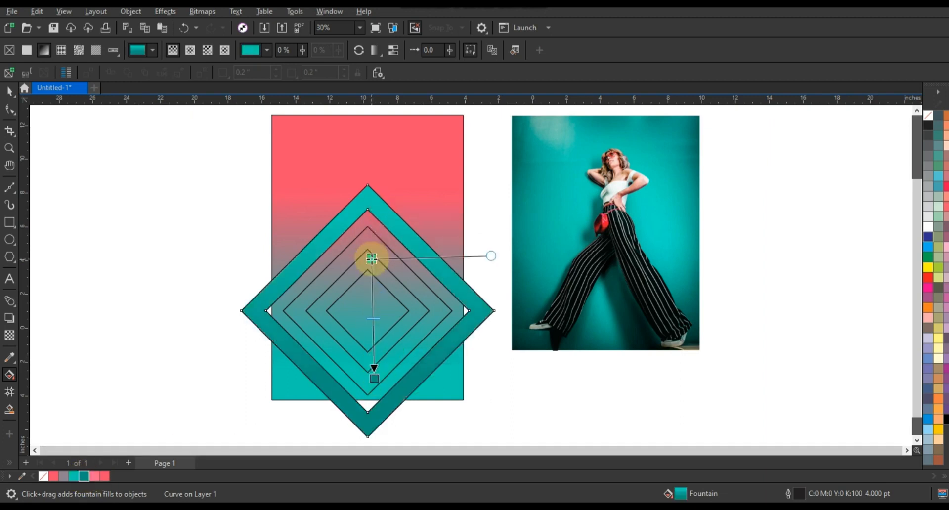
{"action": "left_click_drag", "start_coordinate": [374, 379], "coordinate": [374, 401]}
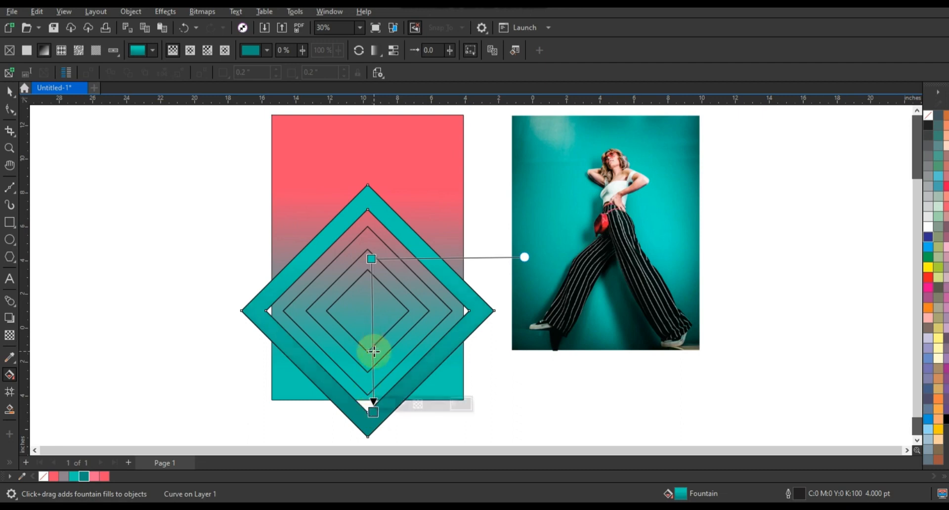
{"action": "left_click", "coordinate": [9, 91]}
{"action": "left_click", "coordinate": [89, 183]}
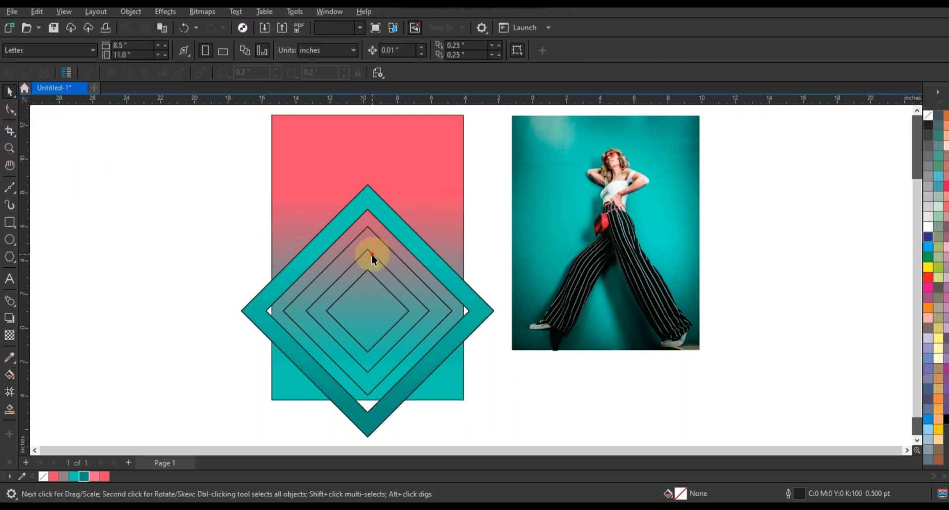
Combine the third and fourth diamonds into a single frame and fill it with white
{"action": "left_click", "coordinate": [368, 236]}
{"action": "left_click", "coordinate": [368, 230], "text": "shift"}
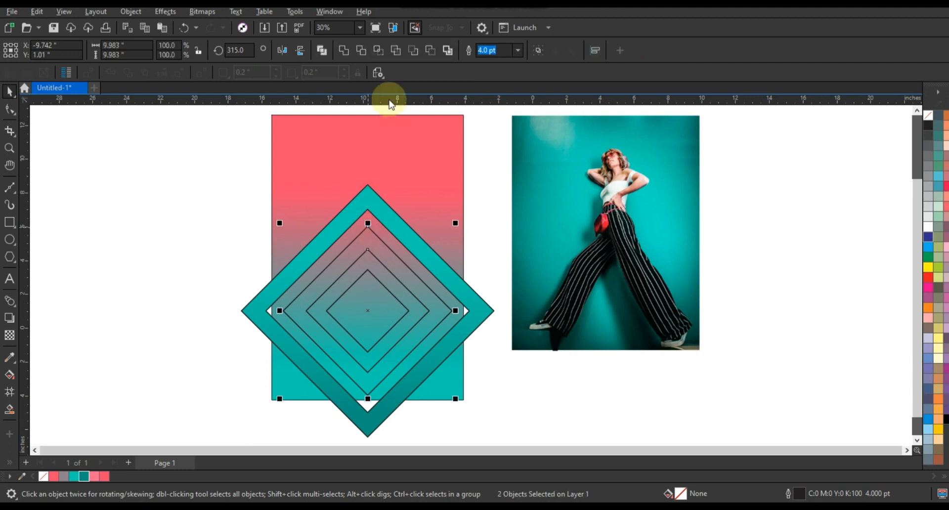
{"action": "left_click", "coordinate": [322, 51]}
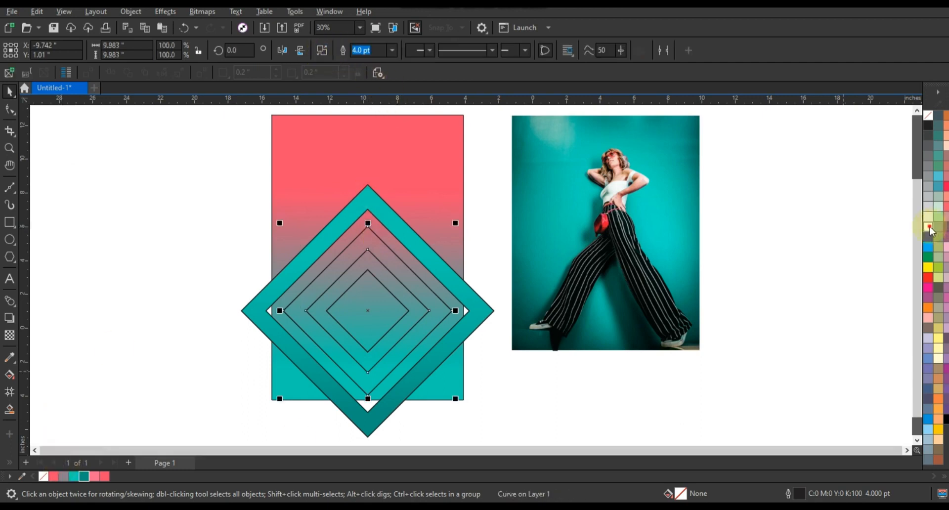
{"action": "left_click", "coordinate": [199, 254]}
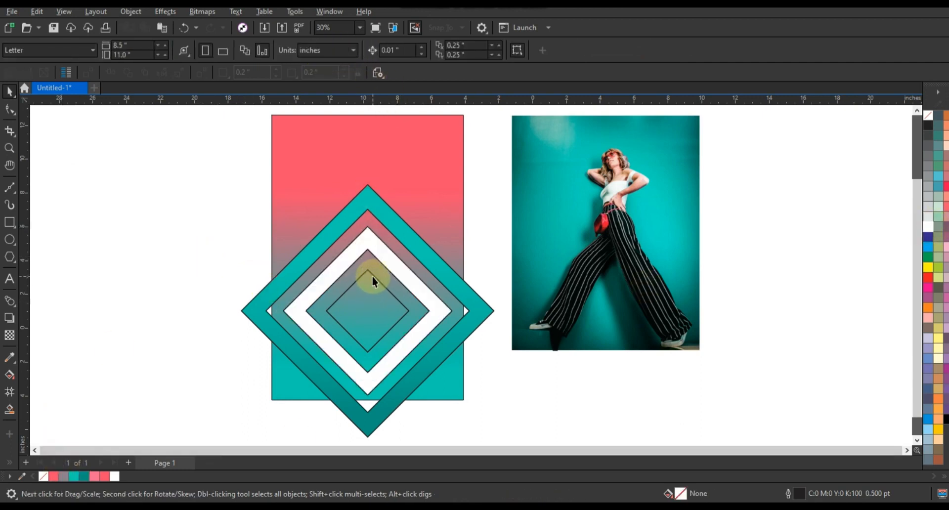
Fill the innermost diamond with coral
{"action": "left_click", "coordinate": [371, 279]}
{"action": "left_click", "coordinate": [54, 476]}
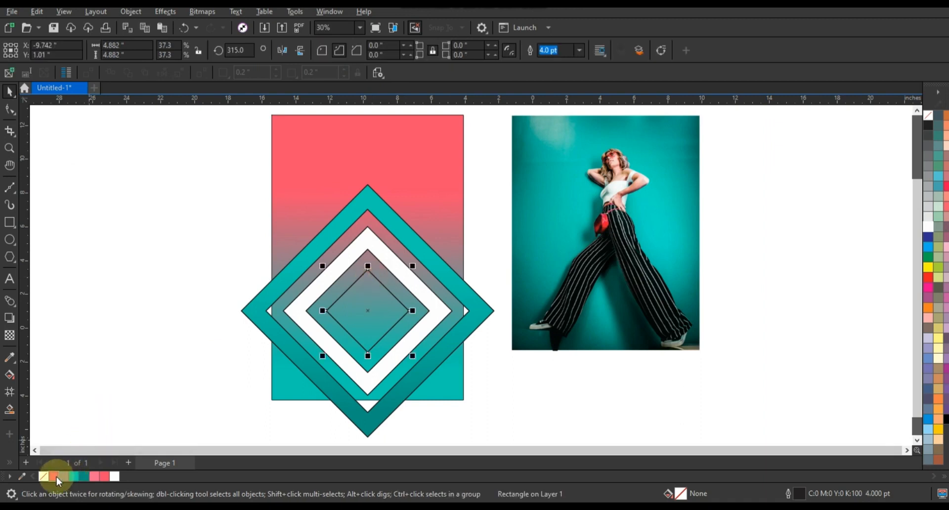
{"action": "left_click", "coordinate": [212, 214]}
Remove the outlines from the teal frame, the white frame and the coral centre diamond
{"action": "left_click_drag", "start_coordinate": [210, 170], "coordinate": [518, 425]}
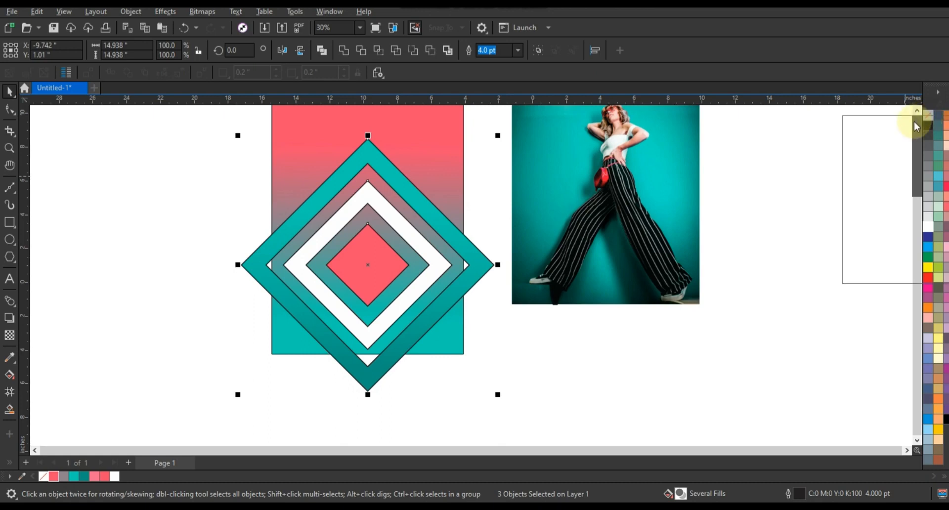
{"action": "right_click", "coordinate": [929, 115]}
{"action": "left_click", "coordinate": [439, 152], "text": "shift"}
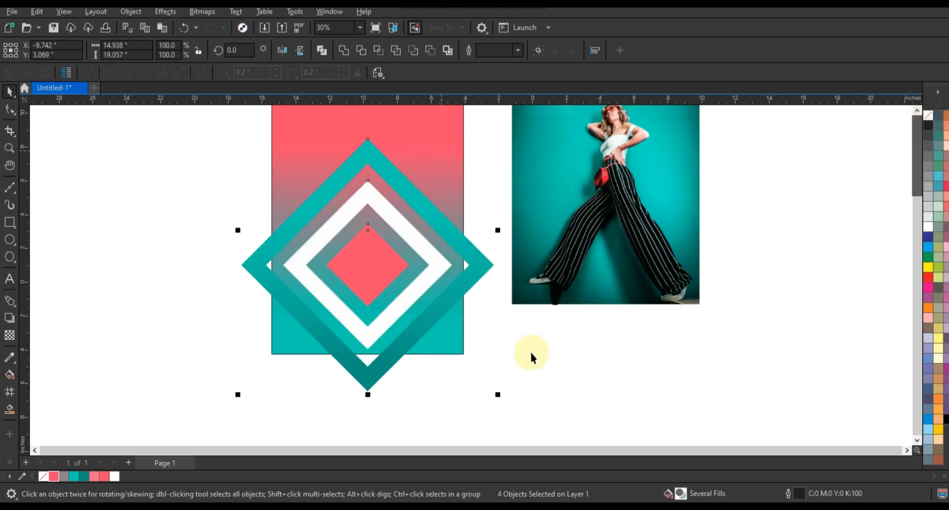
{"action": "scroll", "coordinate": [537, 327], "scroll_direction": "down", "scroll_amount": 2}
{"action": "left_click_drag", "start_coordinate": [339, 142], "coordinate": [697, 390]}
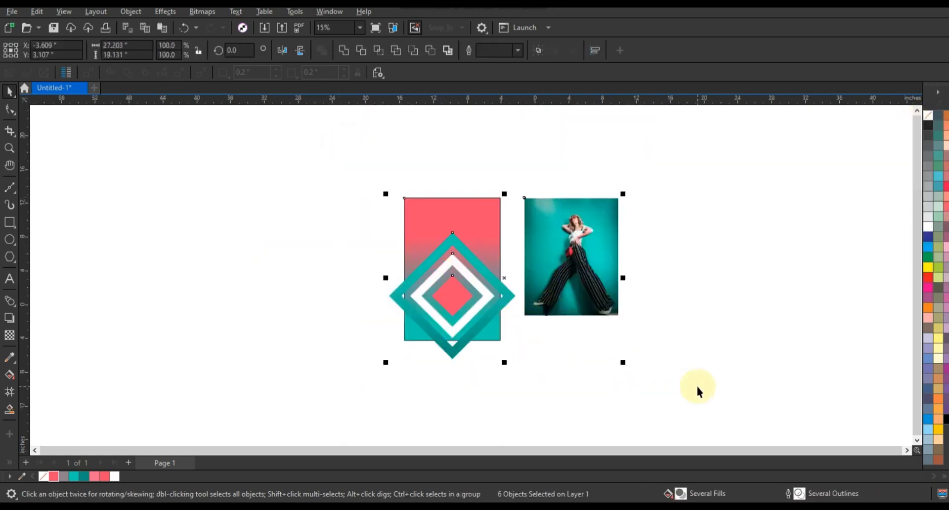
{"action": "scroll", "coordinate": [696, 384], "scroll_direction": "up", "scroll_amount": 2}
{"action": "left_click", "coordinate": [188, 221]}
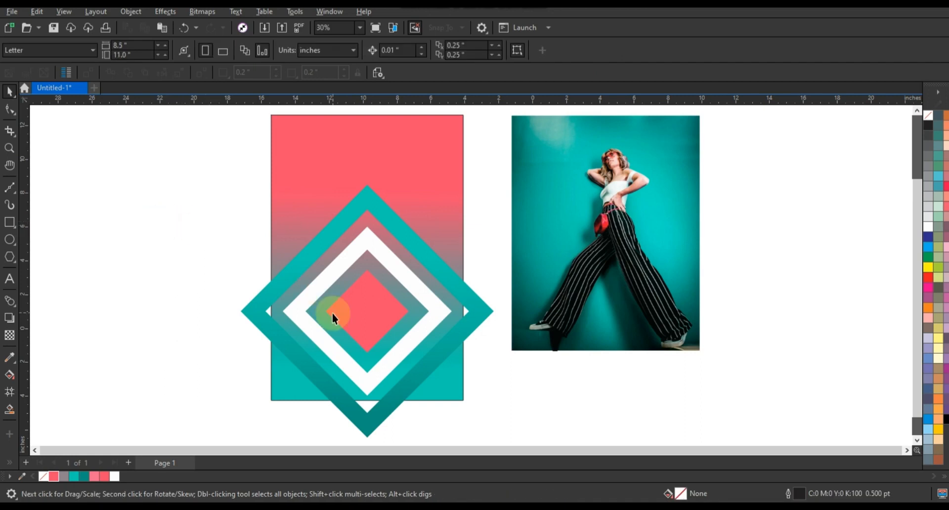
Place a copy of the teal diamond frame up over the photo's edge and fill the copy with coral
{"action": "left_click_drag", "start_coordinate": [358, 423], "coordinate": [513, 284]}
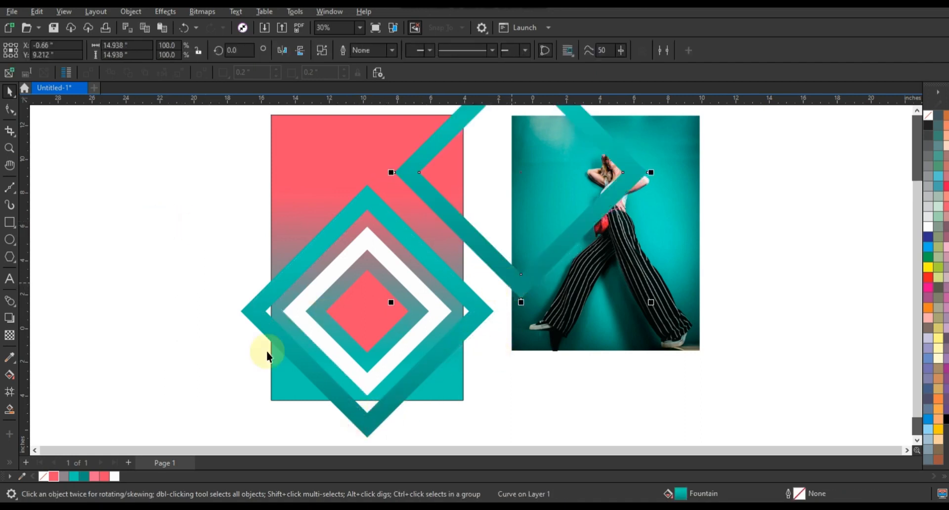
{"action": "left_click", "coordinate": [56, 478]}
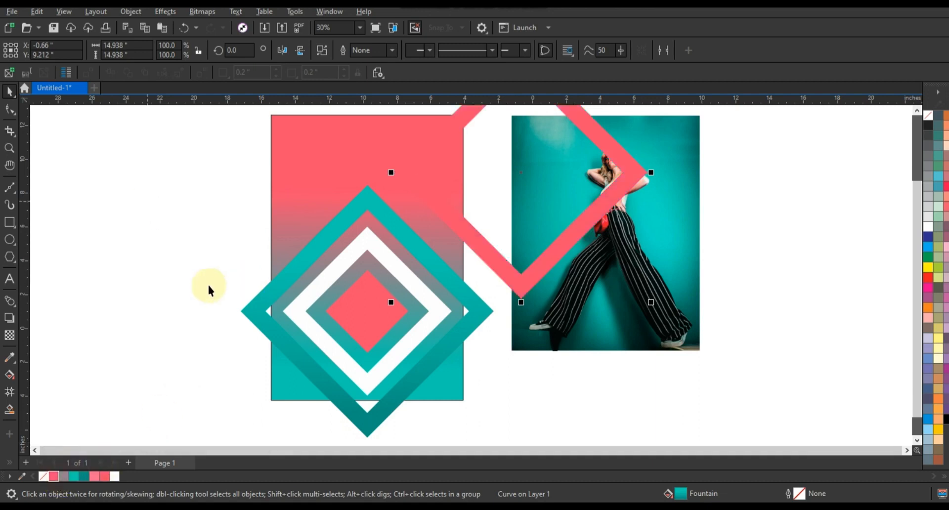
Give the copied coral diamond frame a coral-to-pink fountain fill that lightens toward its left corner, and shift the frame slightly right
{"action": "key", "text": "g"}
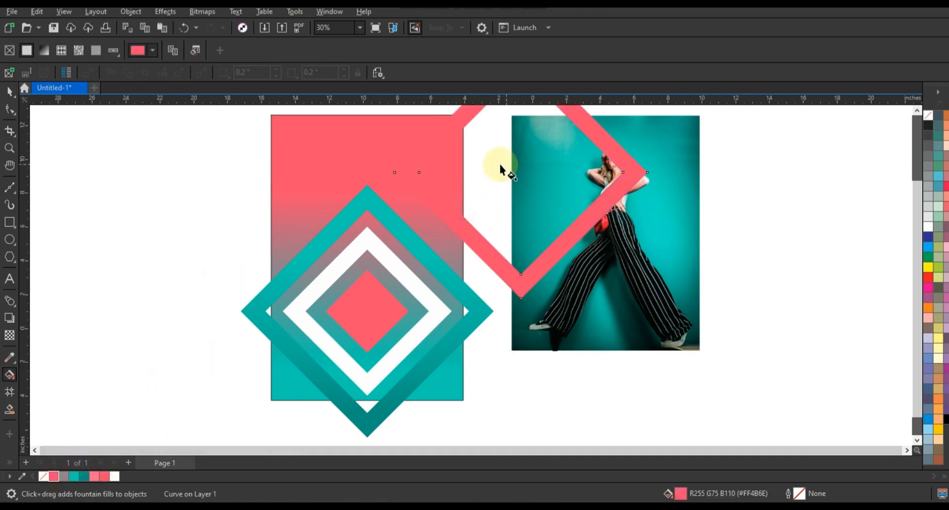
{"action": "left_click_drag", "start_coordinate": [495, 164], "coordinate": [404, 169]}
{"action": "left_click_drag", "start_coordinate": [94, 477], "coordinate": [404, 169]}
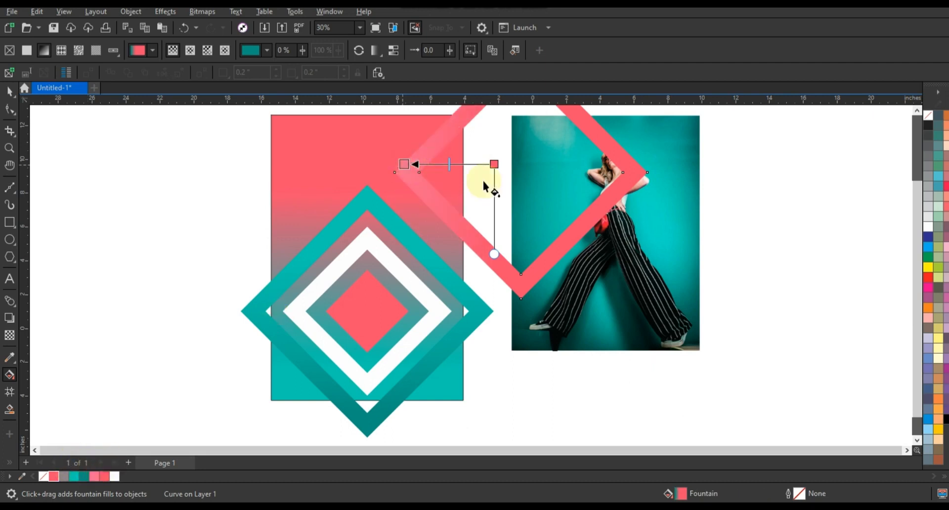
{"action": "left_click_drag", "start_coordinate": [495, 164], "coordinate": [495, 160]}
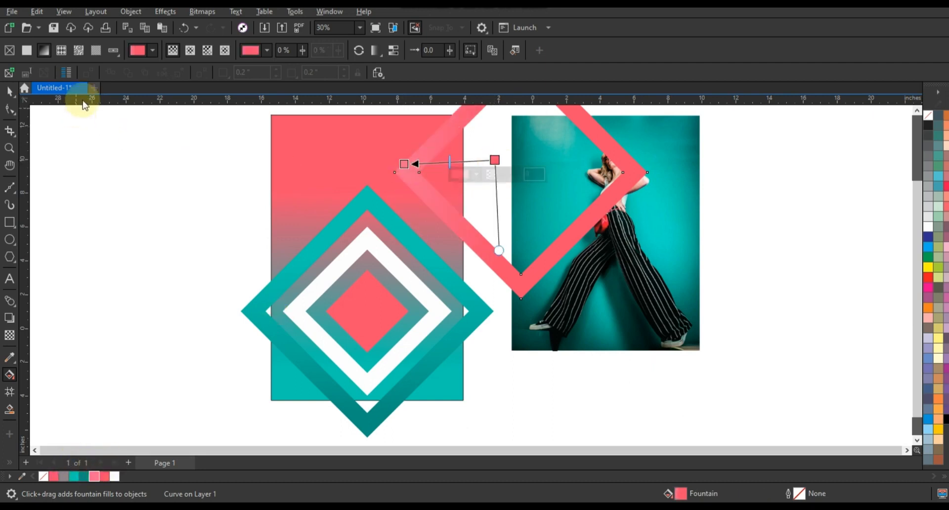
{"action": "left_click", "coordinate": [9, 91]}
{"action": "left_click", "coordinate": [106, 188]}
{"action": "left_click", "coordinate": [503, 260]}
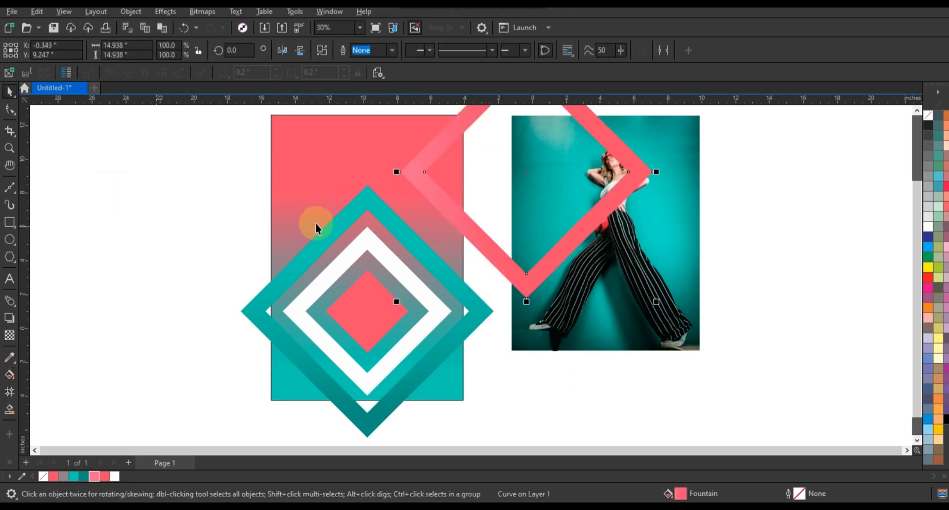
Change the end colour of the coral frame's fountain fill to a paler pink
{"action": "key", "text": "g"}
{"action": "left_click", "coordinate": [409, 163]}
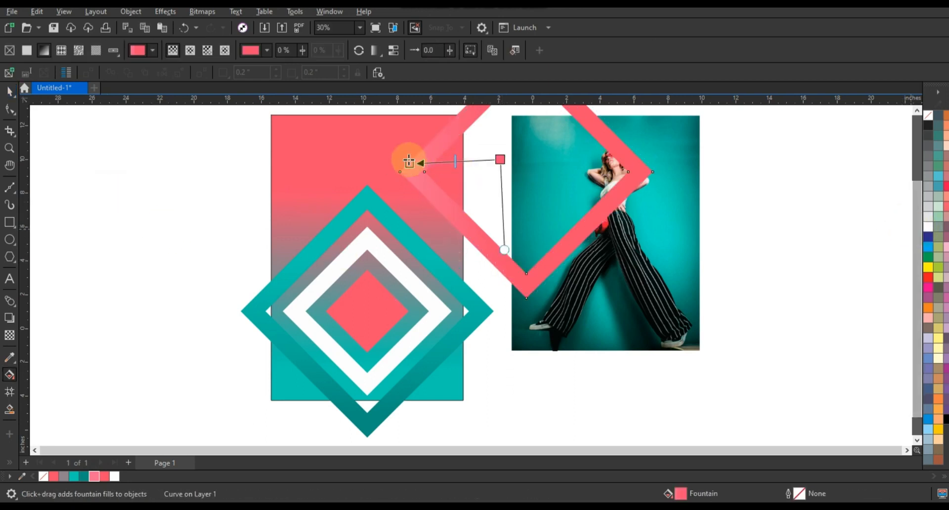
{"action": "left_click", "coordinate": [372, 177]}
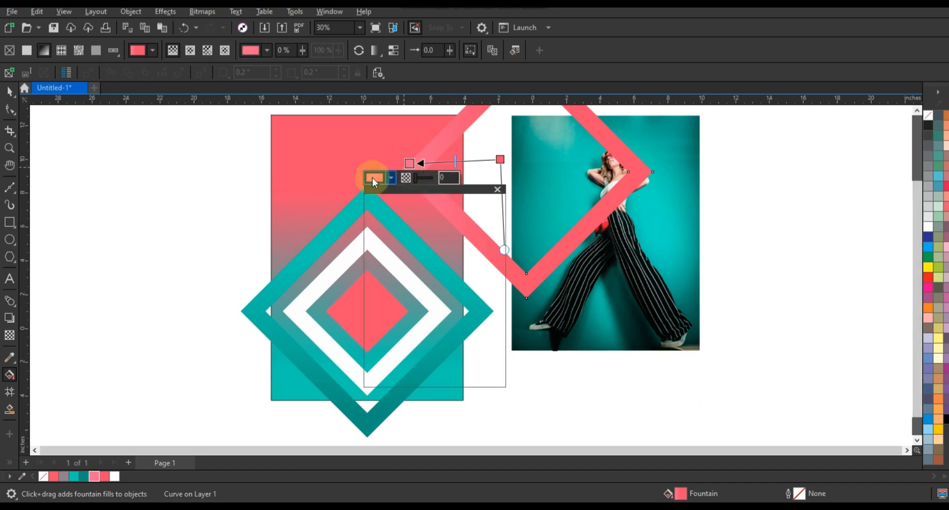
{"action": "left_click", "coordinate": [376, 201]}
{"action": "left_click", "coordinate": [421, 234]}
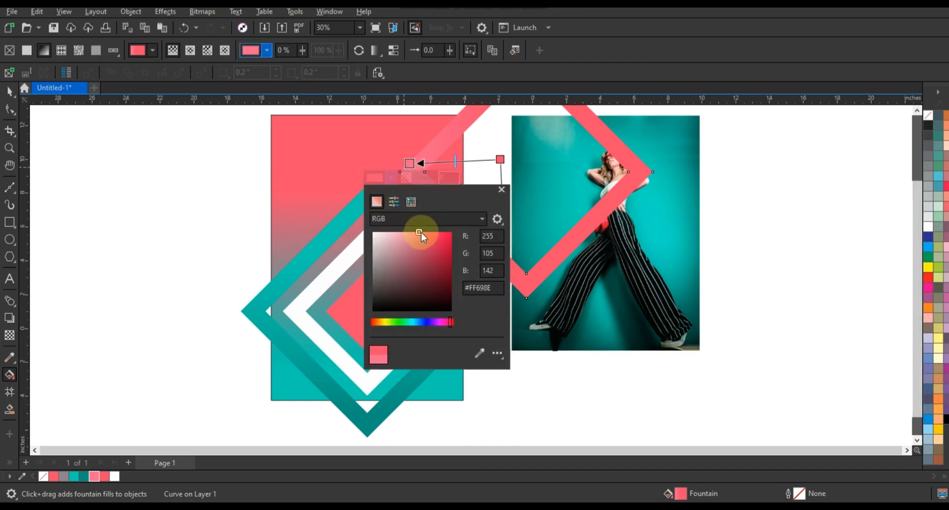
{"action": "left_click_drag", "start_coordinate": [410, 231], "coordinate": [404, 232]}
{"action": "left_click", "coordinate": [346, 165]}
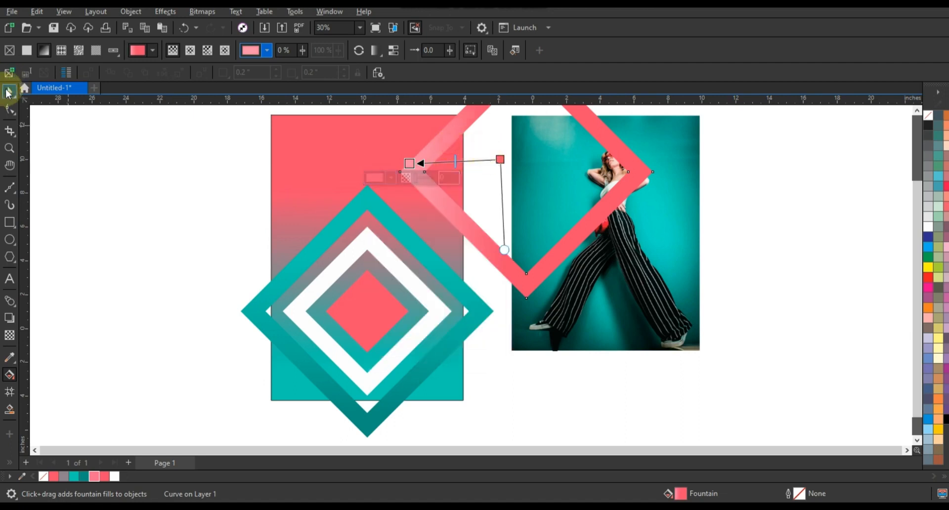
{"action": "left_click", "coordinate": [10, 91]}
{"action": "left_click", "coordinate": [84, 151]}
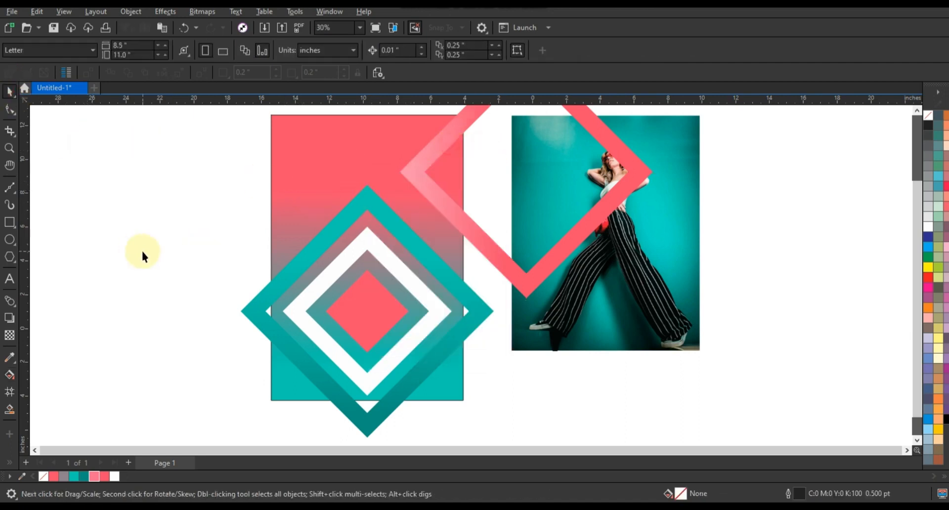
Draw a straight vertical line about 13.4 inches long on the empty canvas left of the poster
{"action": "left_click", "coordinate": [408, 285]}
{"action": "left_click", "coordinate": [93, 211]}
{"action": "left_click", "coordinate": [12, 191]}
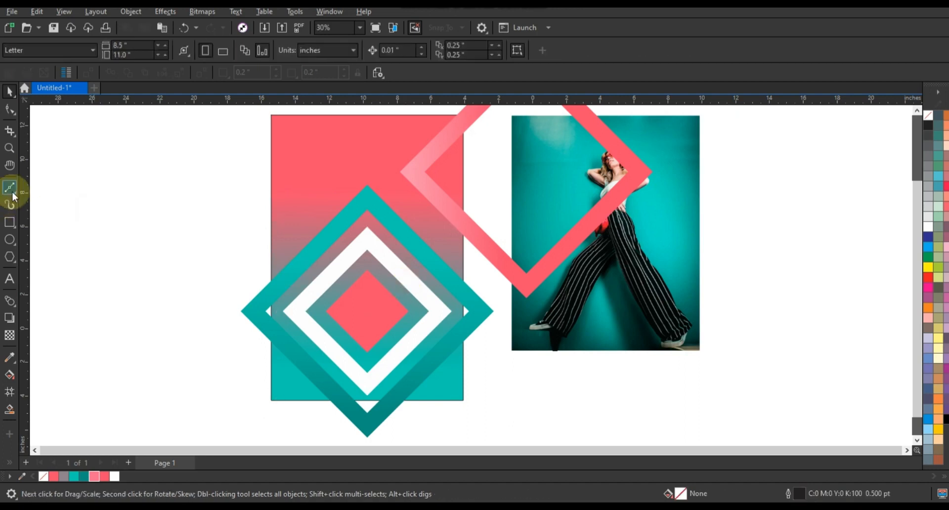
{"action": "left_click", "coordinate": [16, 197]}
{"action": "left_click", "coordinate": [50, 202]}
{"action": "left_click_drag", "start_coordinate": [128, 176], "coordinate": [121, 399]}
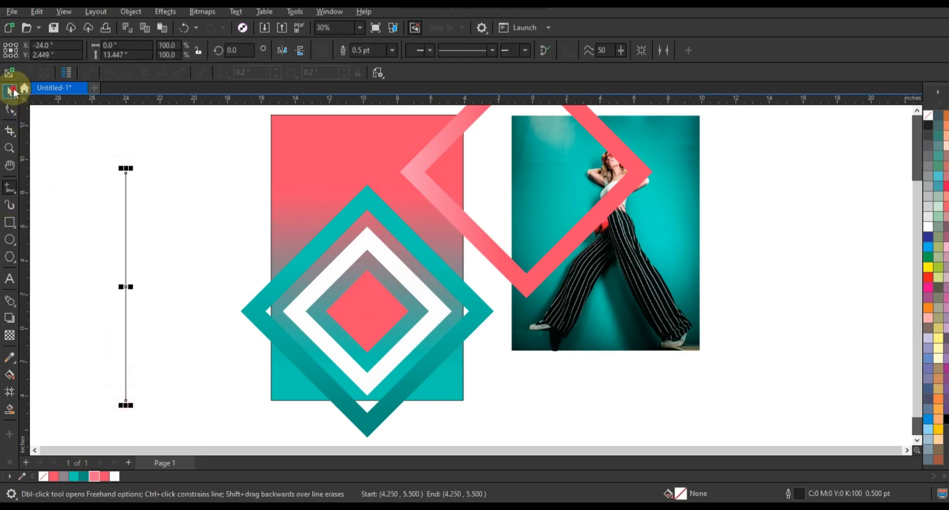
Rotate the line 45 degrees and lay it along the inner upper-right edge of the white diamond frame
{"action": "left_click", "coordinate": [9, 91]}
{"action": "left_click", "coordinate": [125, 266]}
{"action": "left_click_drag", "start_coordinate": [133, 409], "coordinate": [414, 295]}
{"action": "left_click", "coordinate": [145, 316]}
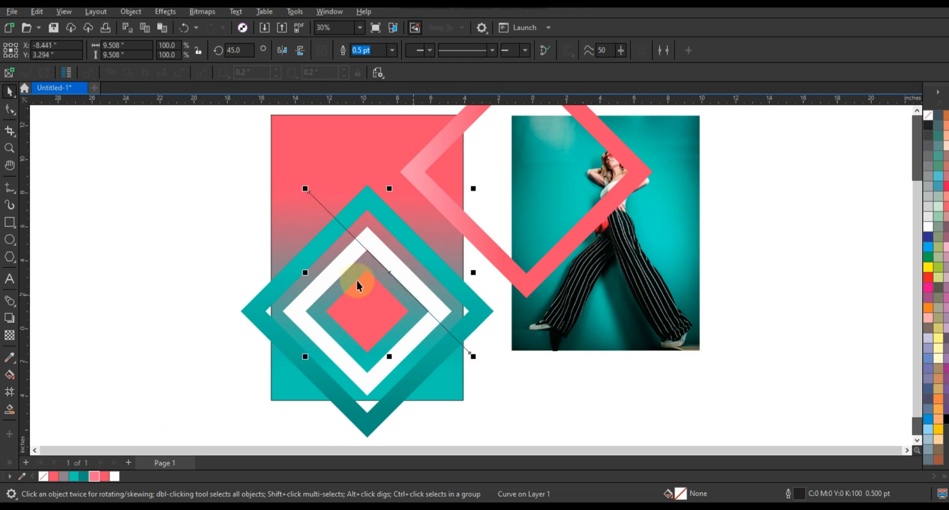
Lengthen the diagonal line past the poster's left edge and place a parallel copy along the white frame's outer edge
{"action": "left_click", "coordinate": [917, 110]}
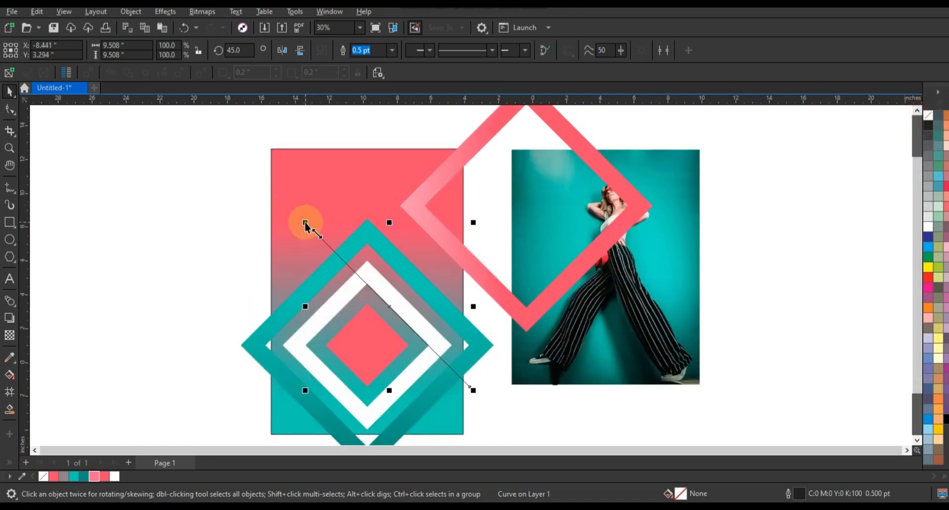
{"action": "left_click_drag", "start_coordinate": [306, 221], "coordinate": [231, 141]}
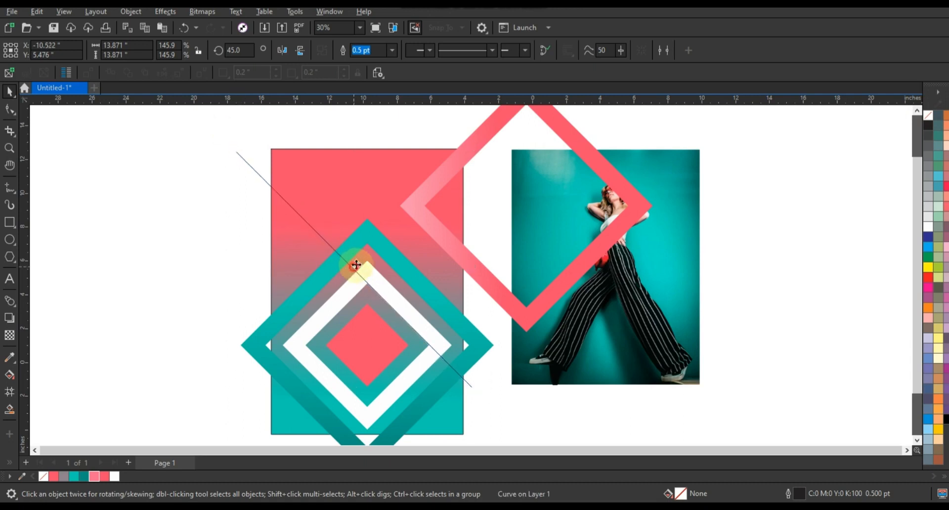
{"action": "left_click_drag", "start_coordinate": [356, 265], "coordinate": [363, 254]}
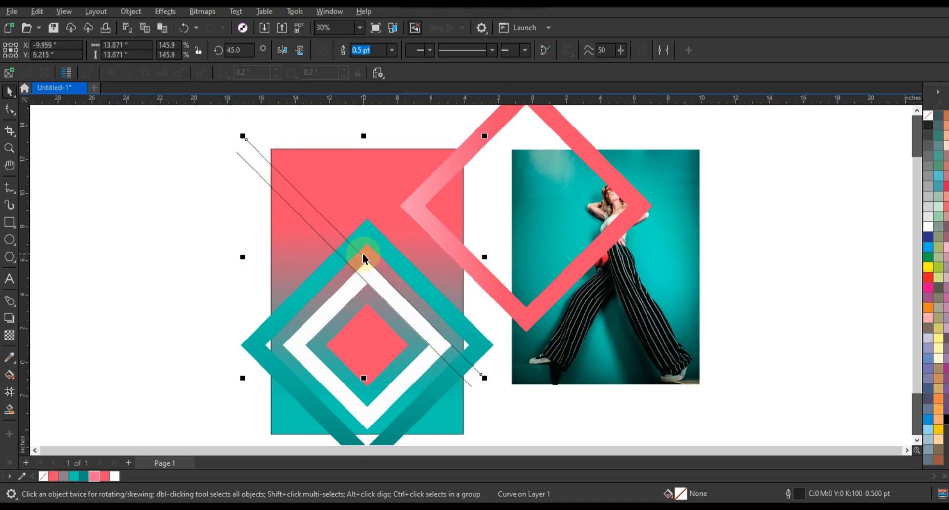
Use Smart Fill on the regions between the two diagonal lines, from the white frame's top corner to the poster's left edge
{"action": "left_click", "coordinate": [91, 256]}
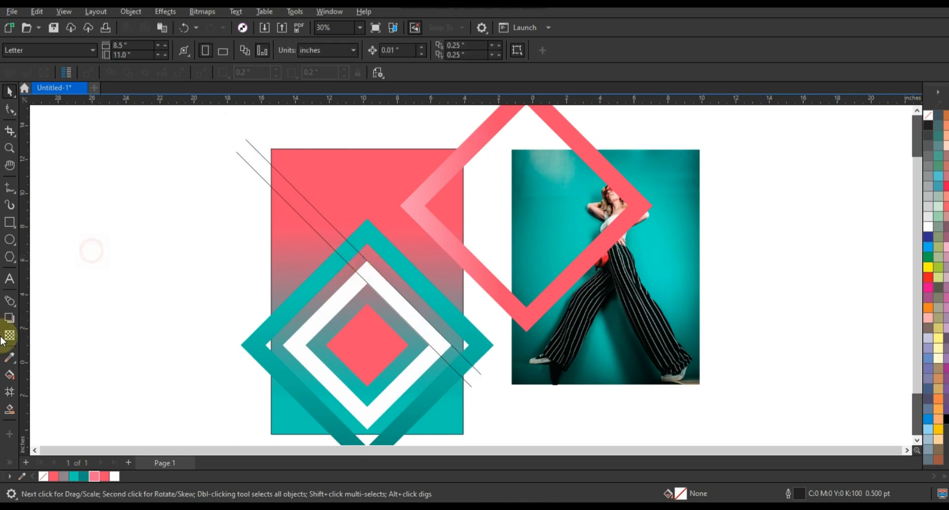
{"action": "left_click", "coordinate": [10, 409]}
{"action": "left_click", "coordinate": [362, 262]}
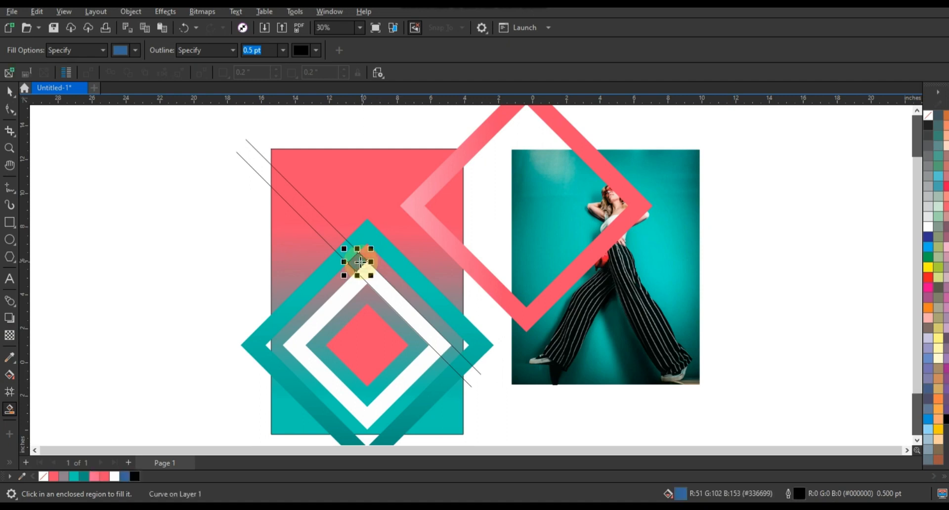
{"action": "left_click", "coordinate": [334, 232]}
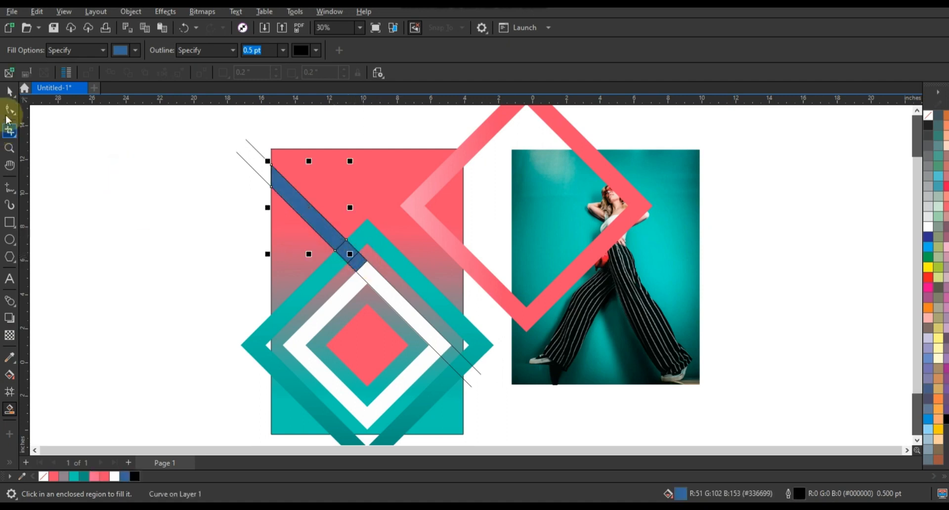
Delete the two diagonal construction lines, keeping the filled strip pieces
{"action": "key", "text": "space"}
{"action": "left_click", "coordinate": [259, 149]}
{"action": "key", "text": "Delete"}
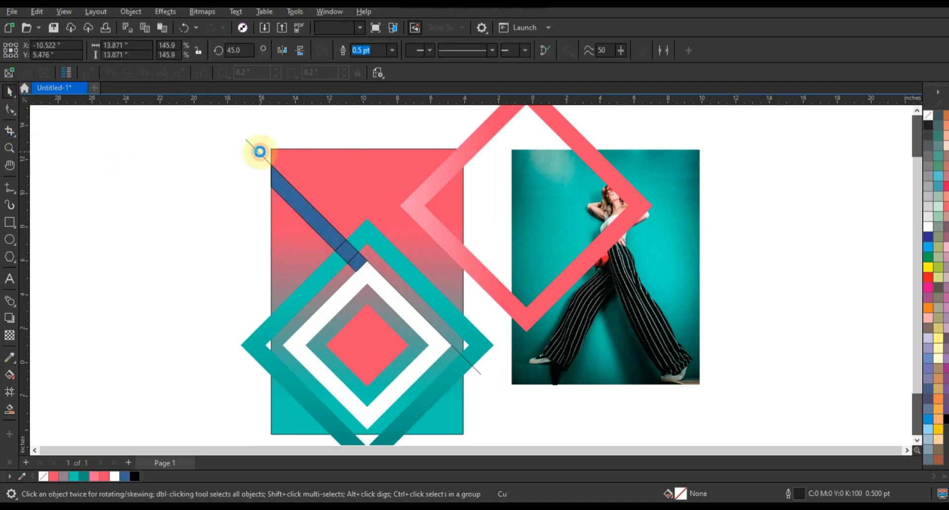
Weld the three blue diagonal strip pieces into one shape
{"action": "left_click", "coordinate": [298, 203]}
{"action": "left_click", "coordinate": [346, 250], "text": "shift"}
{"action": "left_click", "coordinate": [356, 259], "text": "shift"}
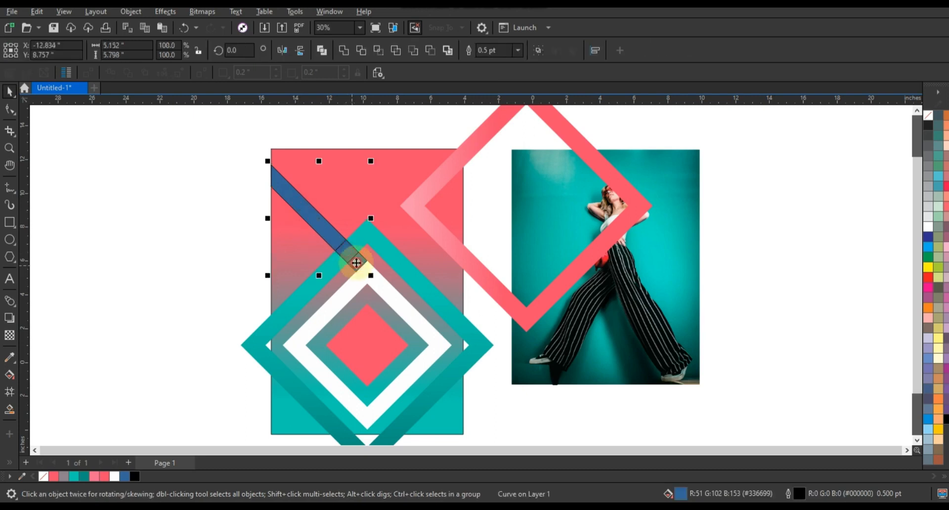
{"action": "left_click", "coordinate": [344, 50]}
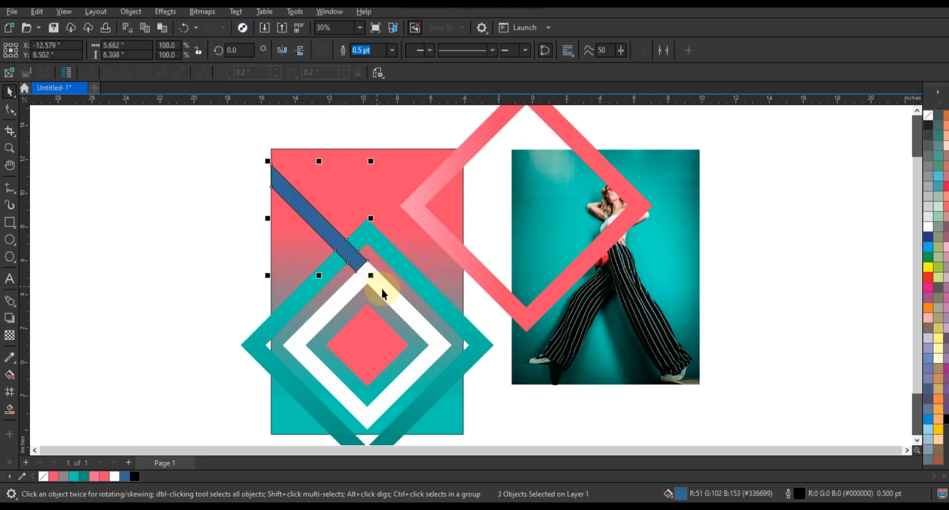
Fill the diagonal strip with white and remove its outline
{"action": "left_click", "coordinate": [930, 223]}
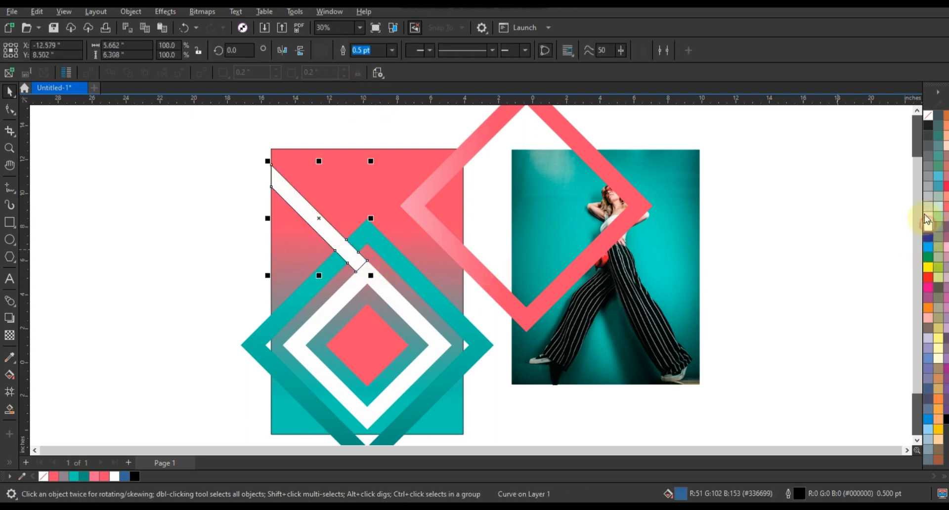
{"action": "right_click", "coordinate": [928, 119]}
{"action": "left_click", "coordinate": [913, 126]}
{"action": "left_click", "coordinate": [778, 193]}
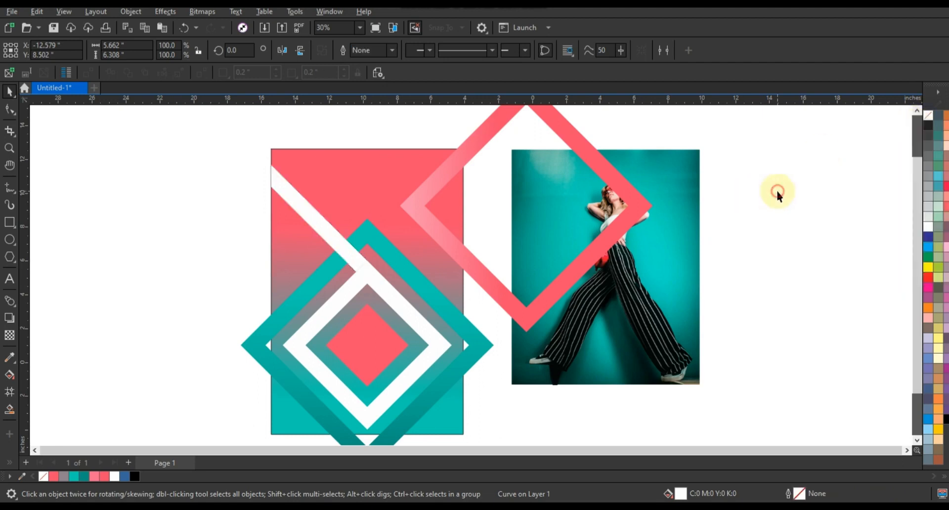
Weld the white diagonal strip to the white diamond frame
{"action": "left_click", "coordinate": [349, 260]}
{"action": "left_click", "coordinate": [379, 290], "text": "shift"}
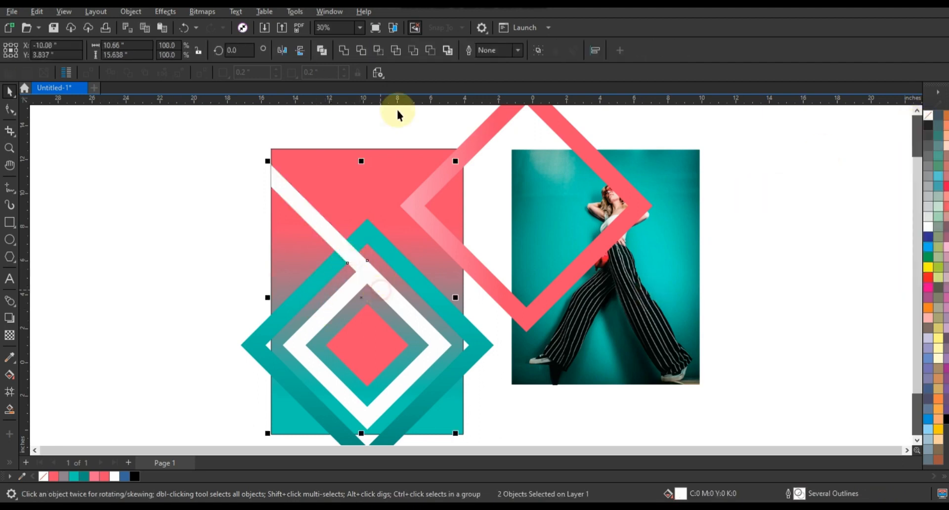
{"action": "left_click", "coordinate": [343, 50]}
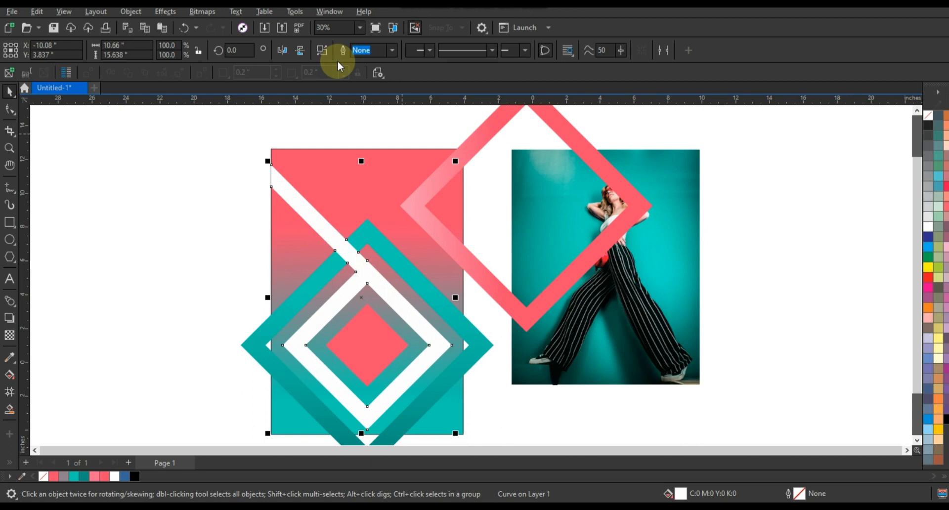
{"action": "left_click", "coordinate": [149, 227]}
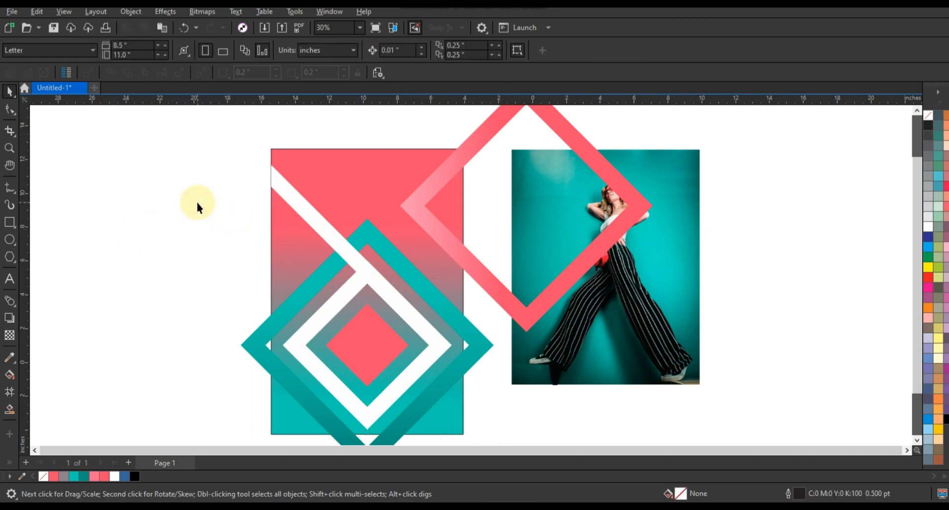
Place the coral gradient diamond frame inside the poster's background rectangle as a PowerClip
{"action": "left_click", "coordinate": [470, 254]}
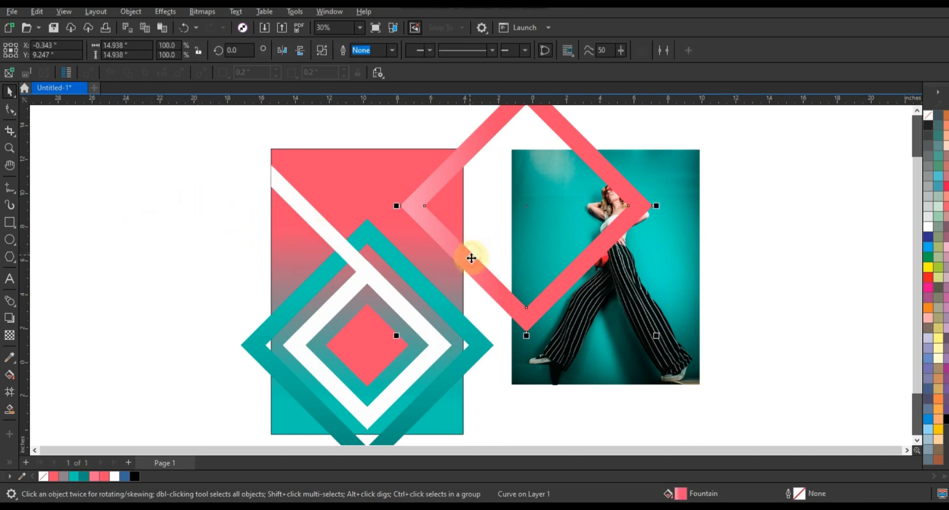
{"action": "left_click", "coordinate": [401, 167]}
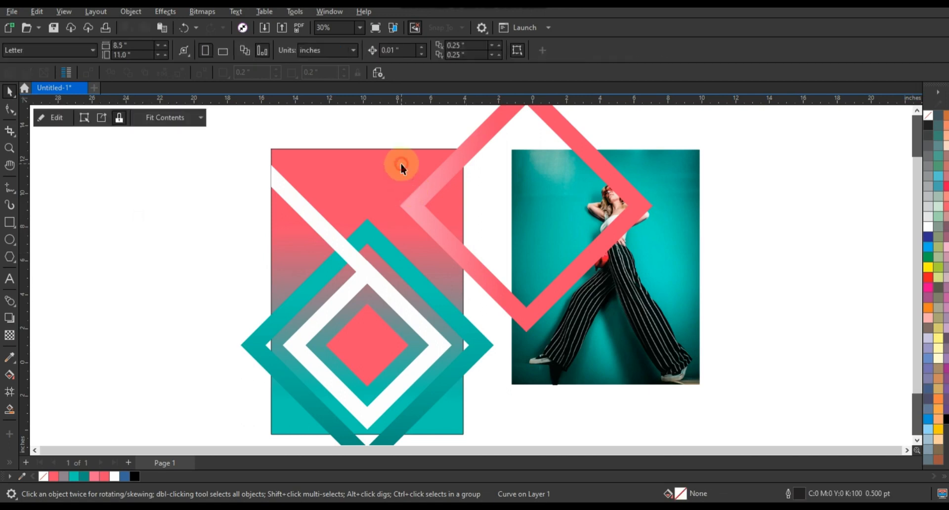
{"action": "left_click", "coordinate": [193, 196]}
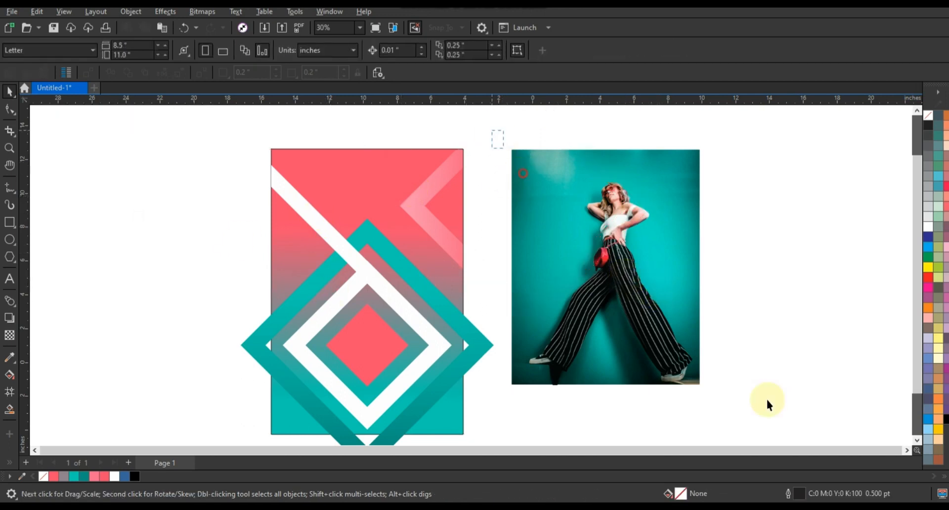
Move the model photo off the page to the empty canvas on its right
{"action": "left_click_drag", "start_coordinate": [492, 130], "coordinate": [767, 399]}
{"action": "left_click_drag", "start_coordinate": [600, 299], "coordinate": [785, 316]}
{"action": "left_click", "coordinate": [623, 299]}
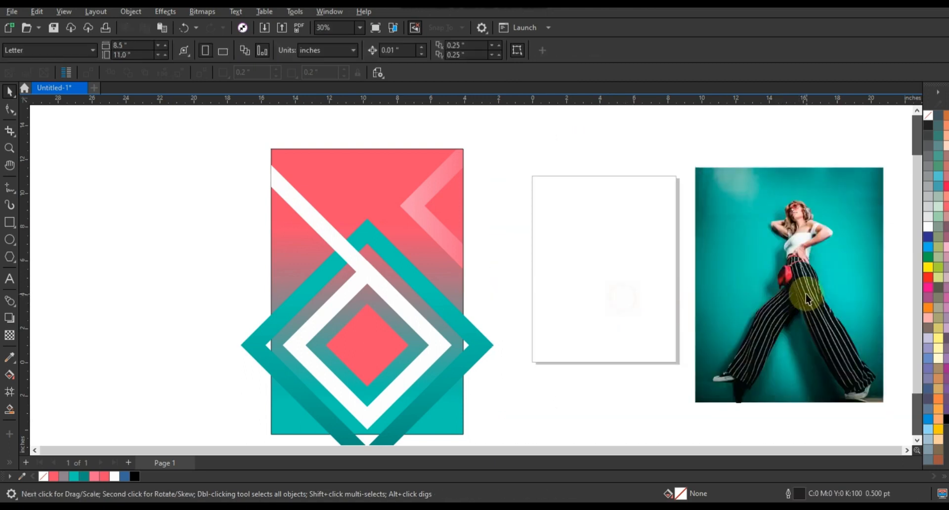
Place the cut-out model in front of the poster's diamonds and scale the cut-out to about 10.67 by 13.31 inches
{"action": "left_click", "coordinate": [807, 298]}
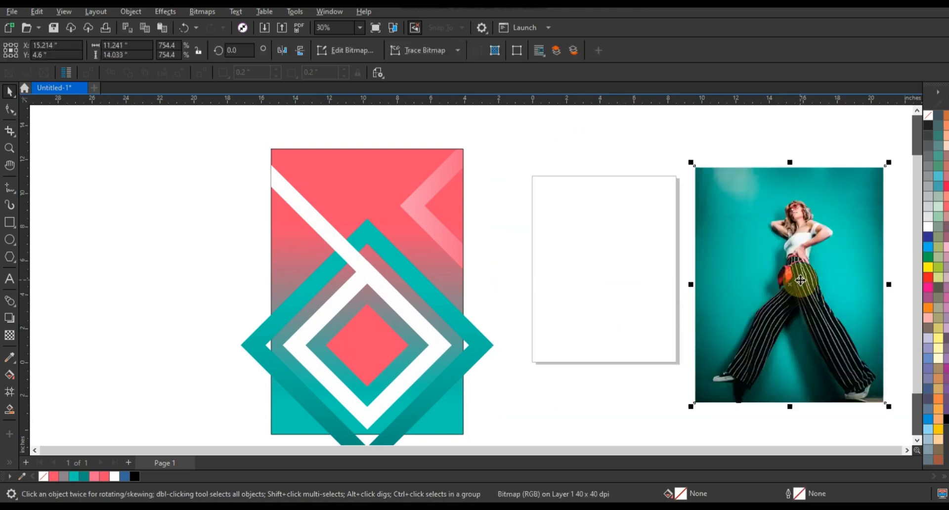
{"action": "left_click", "coordinate": [652, 263]}
{"action": "left_click_drag", "start_coordinate": [799, 262], "coordinate": [447, 320]}
{"action": "key", "text": "shift+Page_Up"}
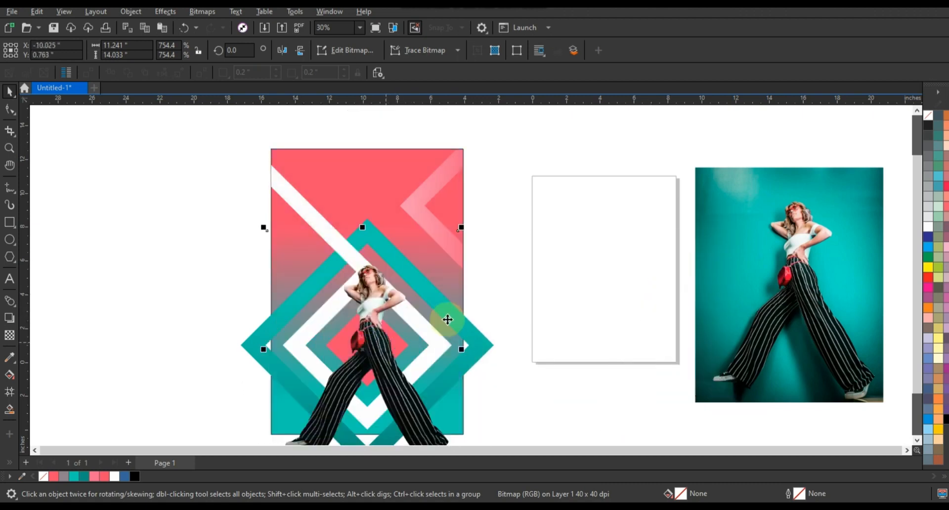
{"action": "left_click_drag", "start_coordinate": [461, 228], "coordinate": [375, 350]}
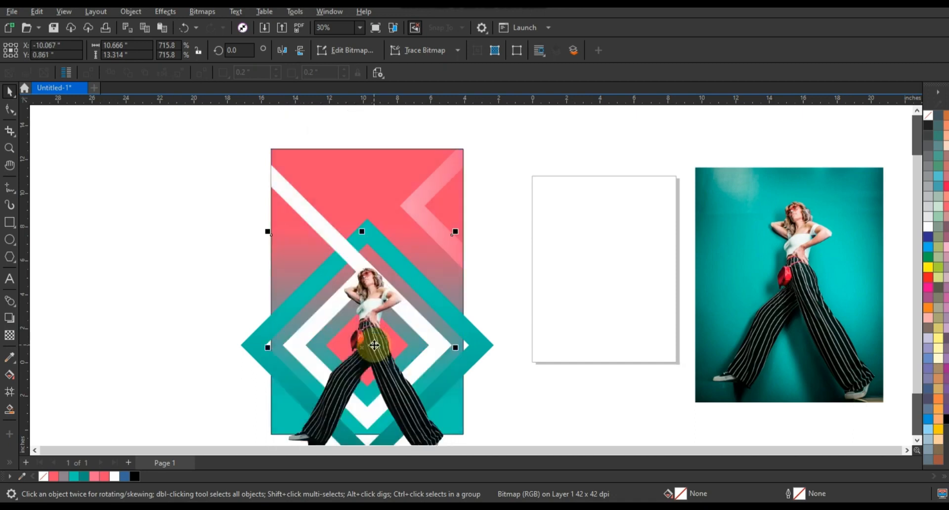
Draw a closed four-sided shape about 2.75 by 2.53 inches over the model's leg, following the white diamond frame's lower-left band
{"action": "left_click", "coordinate": [513, 405]}
{"action": "left_click", "coordinate": [10, 148]}
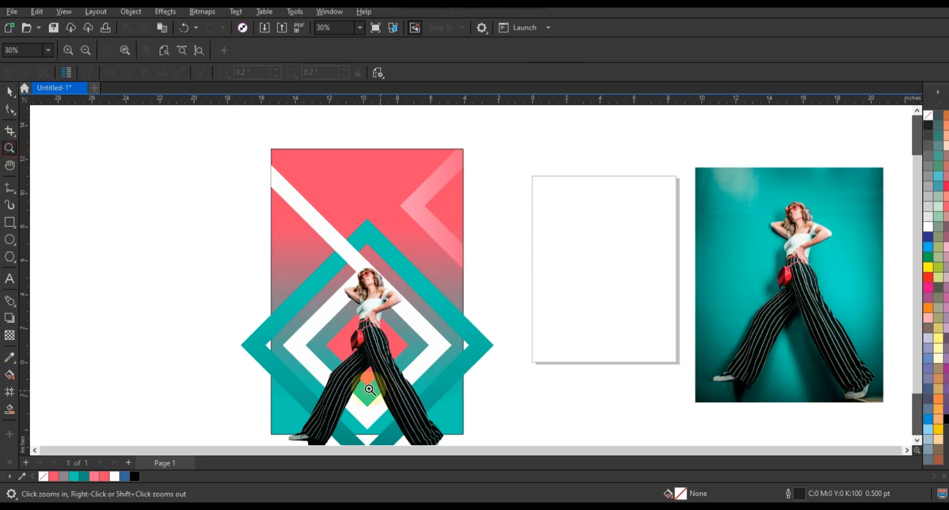
{"action": "left_click_drag", "start_coordinate": [271, 324], "coordinate": [511, 420]}
{"action": "mouse_move", "coordinate": [145, 222]}
{"action": "left_mouse_down"}
{"action": "mouse_move", "coordinate": [384, 354]}
{"action": "mouse_move", "coordinate": [544, 409]}
{"action": "mouse_move", "coordinate": [572, 432]}
{"action": "left_mouse_up"}
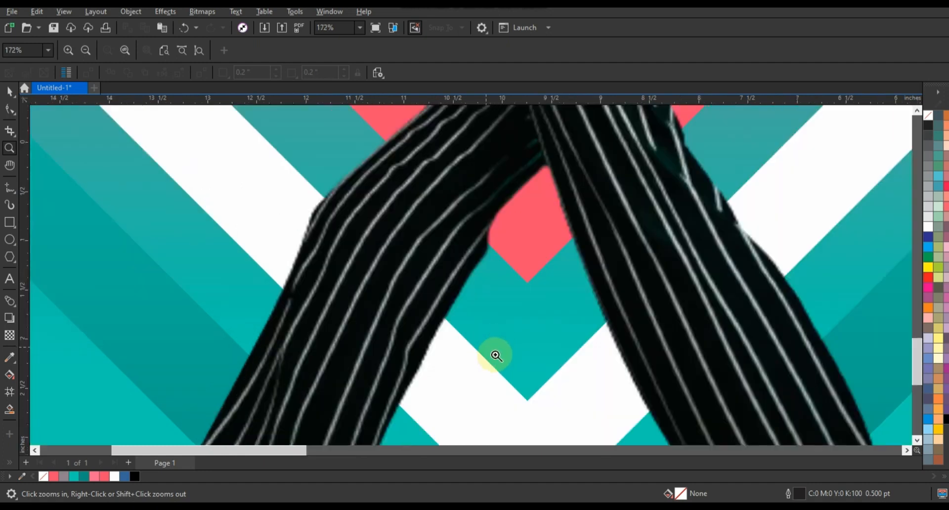
{"action": "left_click", "coordinate": [10, 189]}
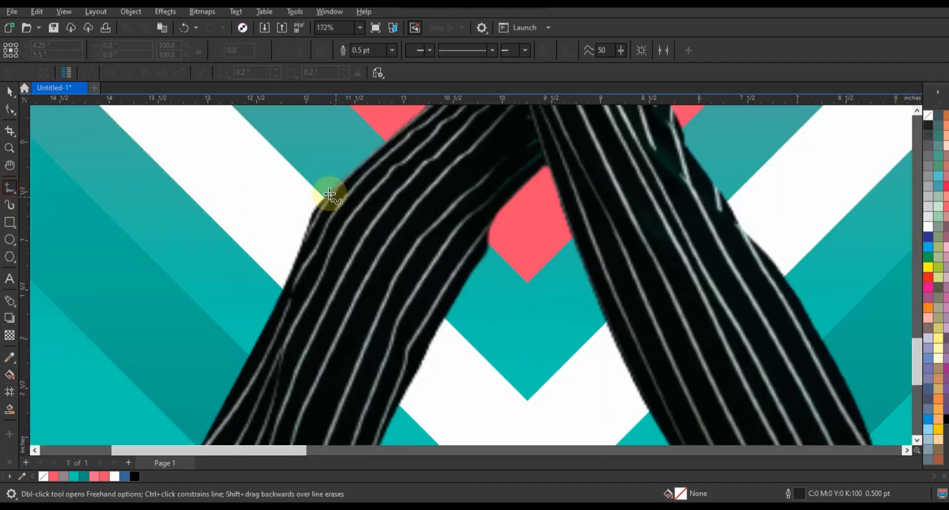
{"action": "left_click", "coordinate": [299, 174]}
{"action": "double_click", "coordinate": [488, 361]}
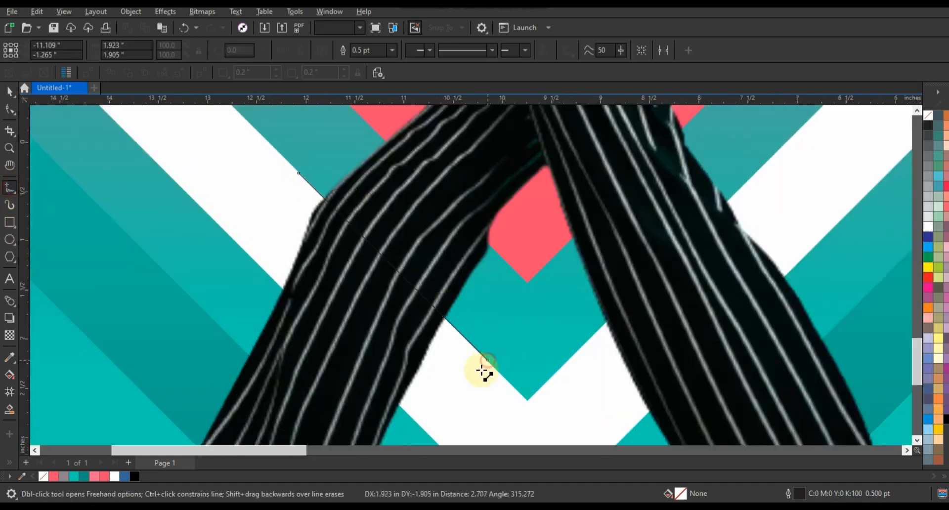
{"action": "double_click", "coordinate": [414, 422]}
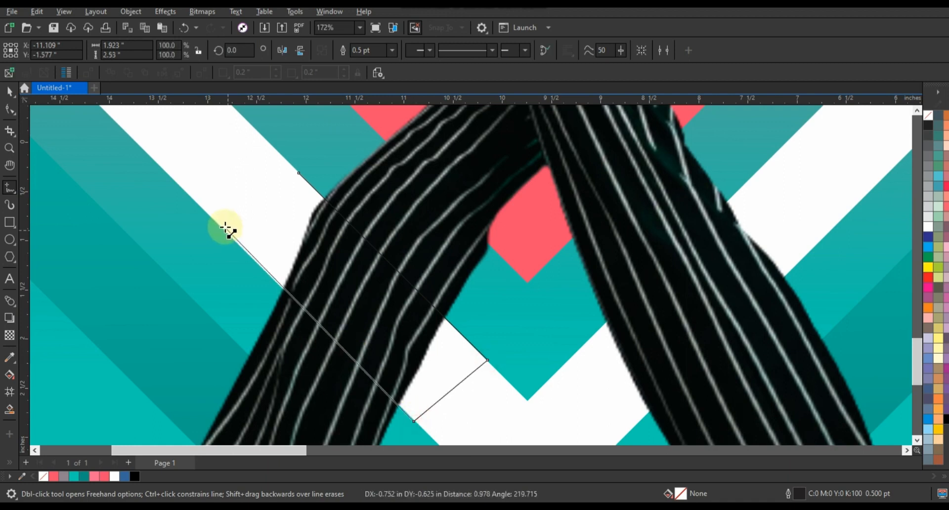
{"action": "double_click", "coordinate": [218, 225]}
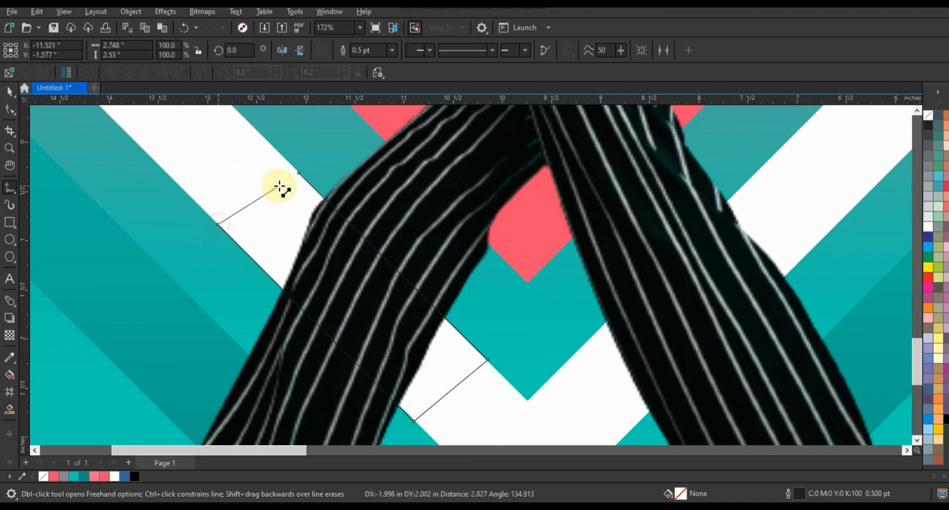
{"action": "left_click", "coordinate": [299, 173]}
Fill the four-sided shape white without an outline and clip the overhanging artwork inside the poster's background rectangle
{"action": "left_click", "coordinate": [9, 90]}
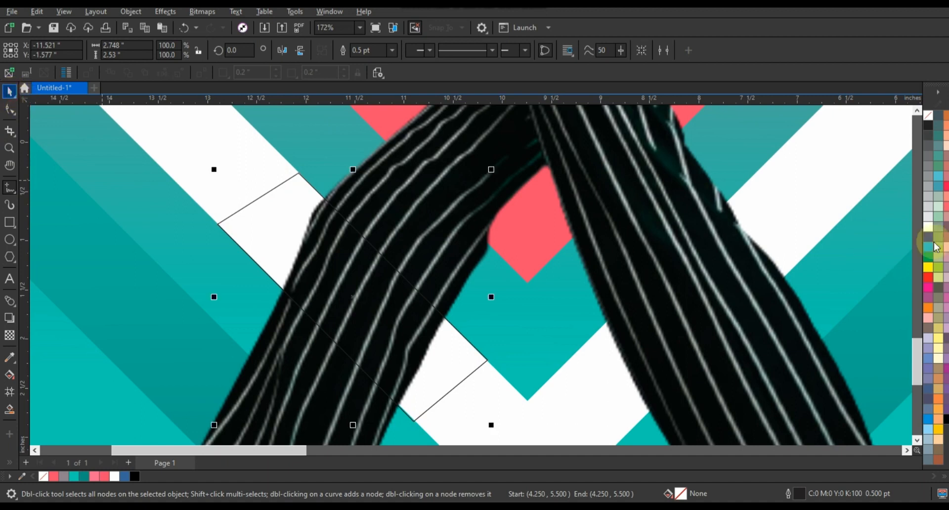
{"action": "left_click", "coordinate": [928, 225]}
{"action": "right_click", "coordinate": [926, 120]}
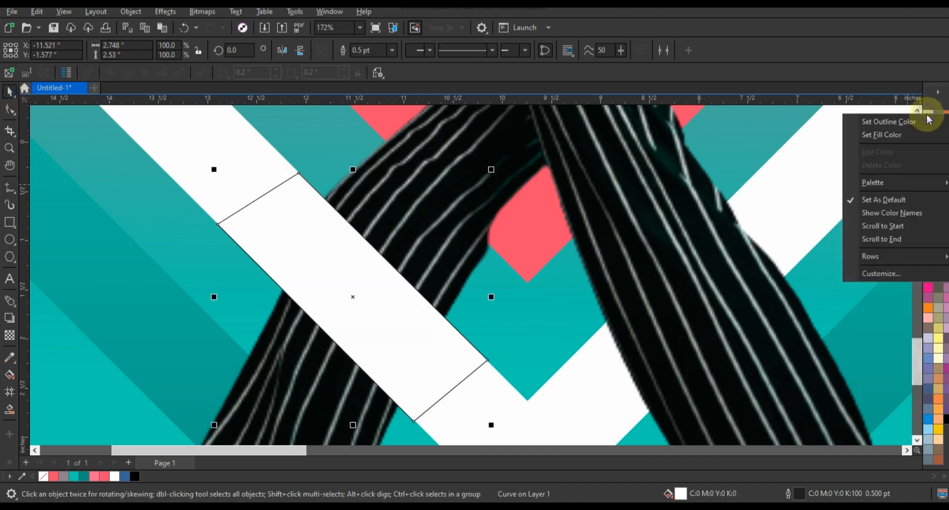
{"action": "left_click", "coordinate": [922, 122]}
{"action": "scroll", "coordinate": [406, 318], "scroll_direction": "down", "scroll_amount": 6}
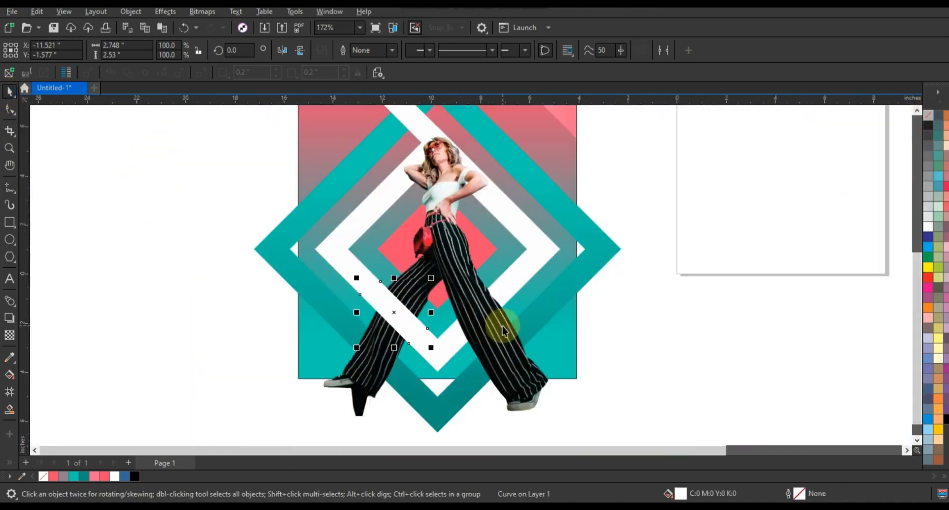
{"action": "left_click", "coordinate": [577, 384]}
Add the two-line text FASHION WEEK on the empty canvas beside the poster and break it into separate lines
{"action": "key", "text": "F8"}
{"action": "scroll", "coordinate": [350, 141], "scroll_direction": "up", "scroll_amount": 2}
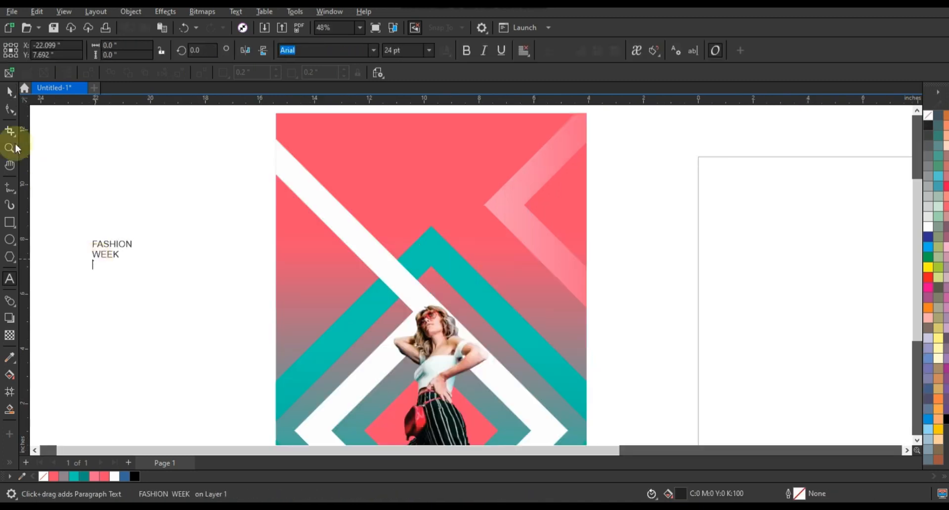
{"action": "left_click", "coordinate": [9, 91]}
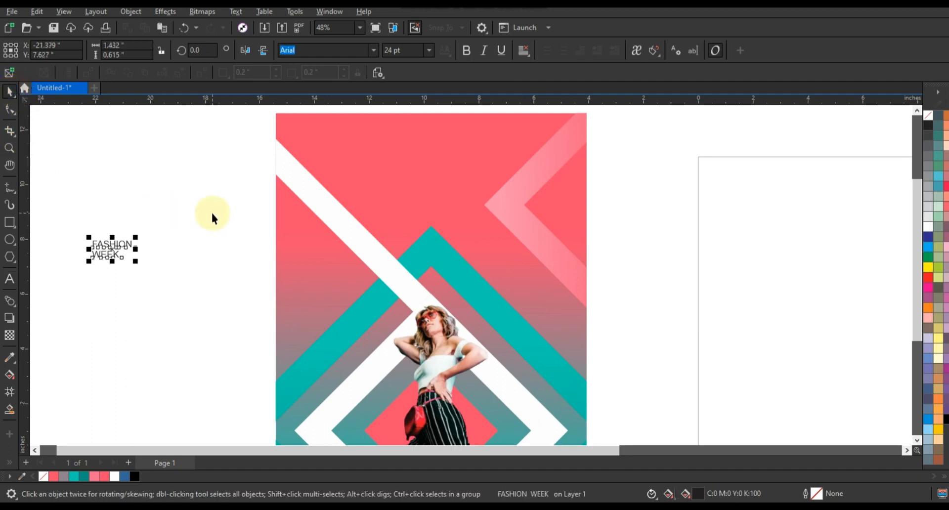
{"action": "key", "text": "ctrl+k"}
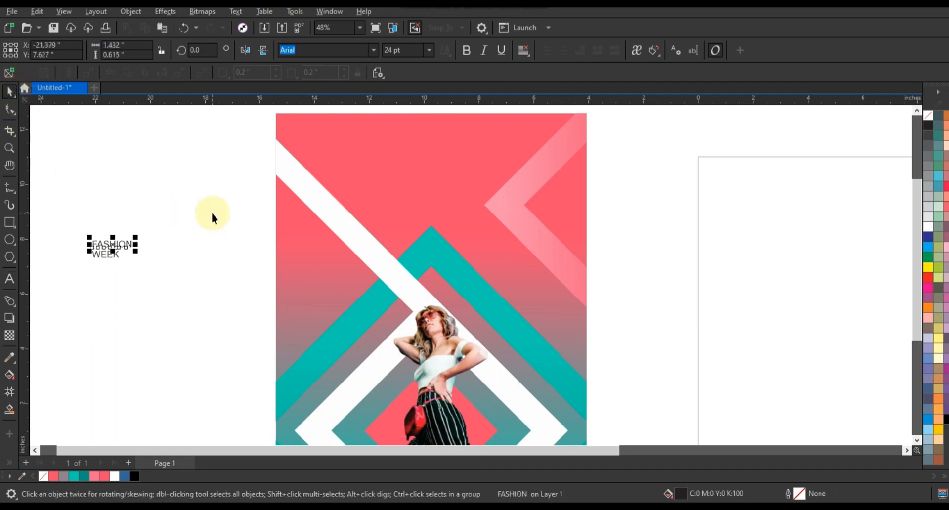
Set FASHION in white Swis721 Cn BT Bold at about 100.8 pt near the poster's top edge and place WEEK beneath it
{"action": "left_click", "coordinate": [372, 51]}
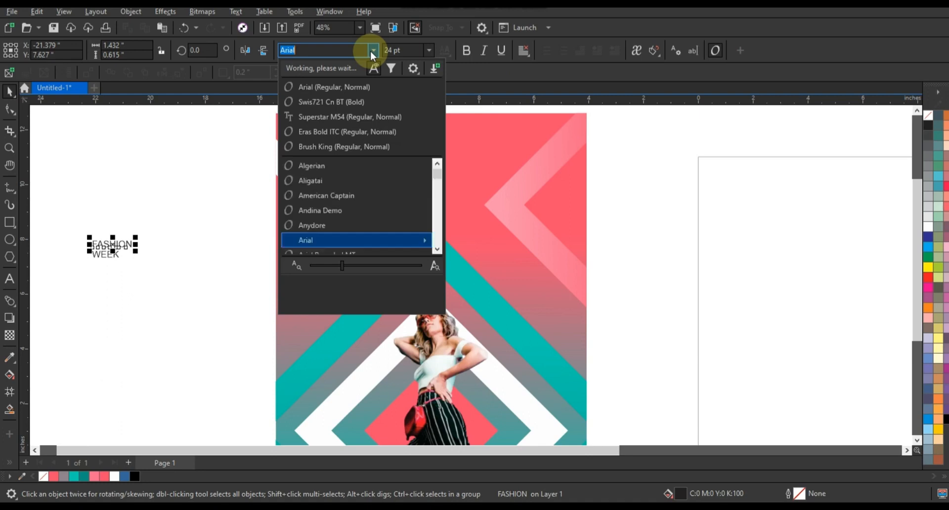
{"action": "left_click", "coordinate": [352, 105]}
{"action": "left_click_drag", "start_coordinate": [131, 240], "coordinate": [229, 177]}
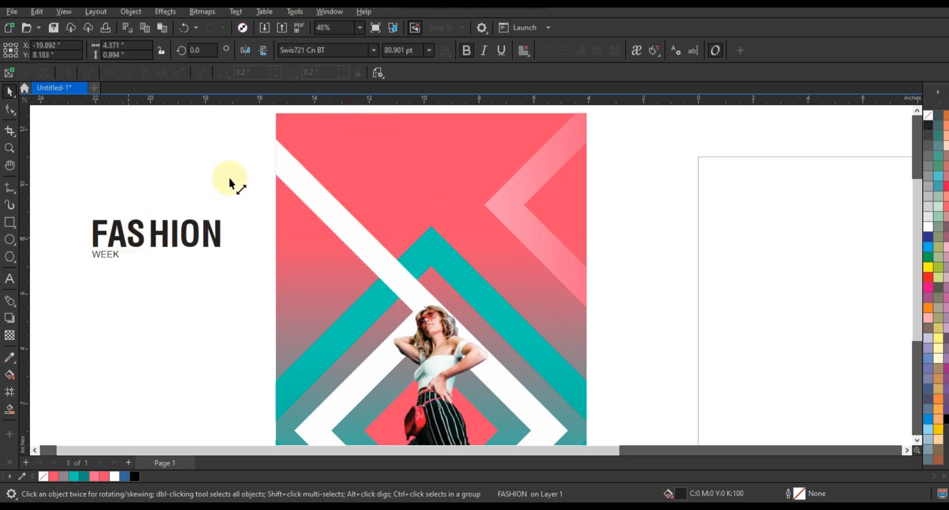
{"action": "left_click_drag", "start_coordinate": [198, 227], "coordinate": [457, 150]}
{"action": "left_click", "coordinate": [928, 227]}
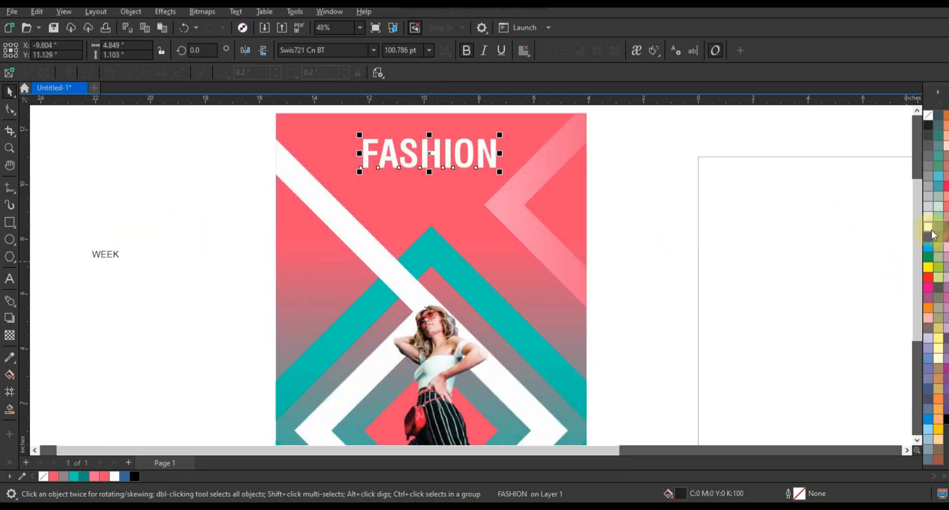
{"action": "left_click_drag", "start_coordinate": [112, 257], "coordinate": [440, 176]}
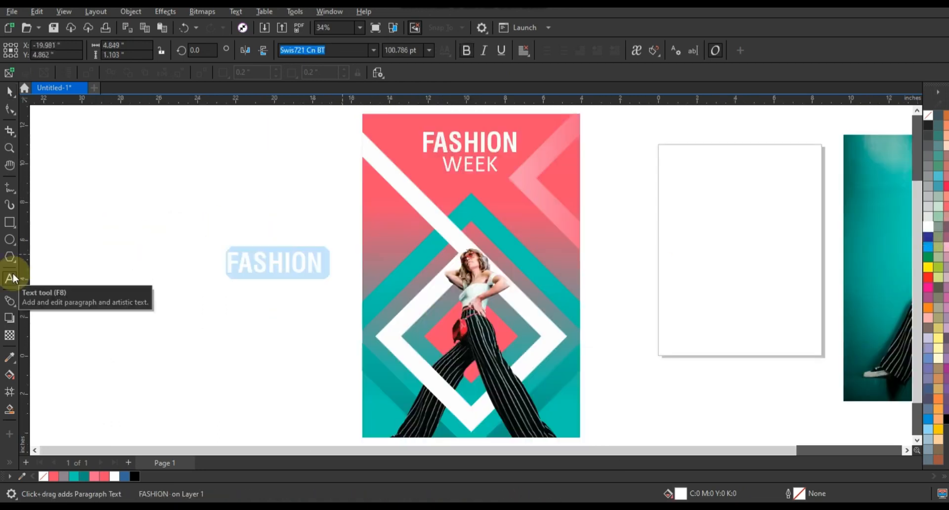
Replace the wording of the duplicate FASHION text with FRIDAY 11TH JULY 2023 and fill it teal (#01CDB2)
{"action": "key", "text": "BackSpace"}
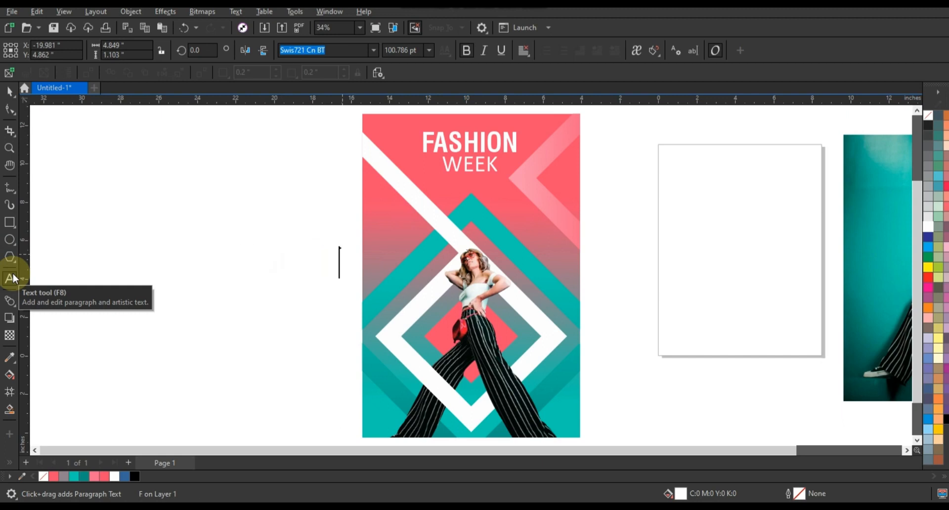
{"action": "type", "text": "JUL"}
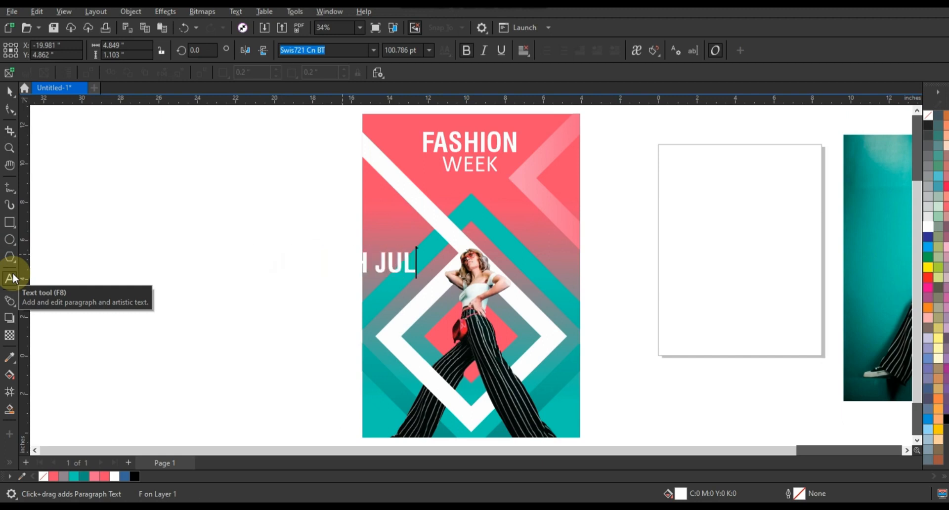
{"action": "type", "text": "Y 2023"}
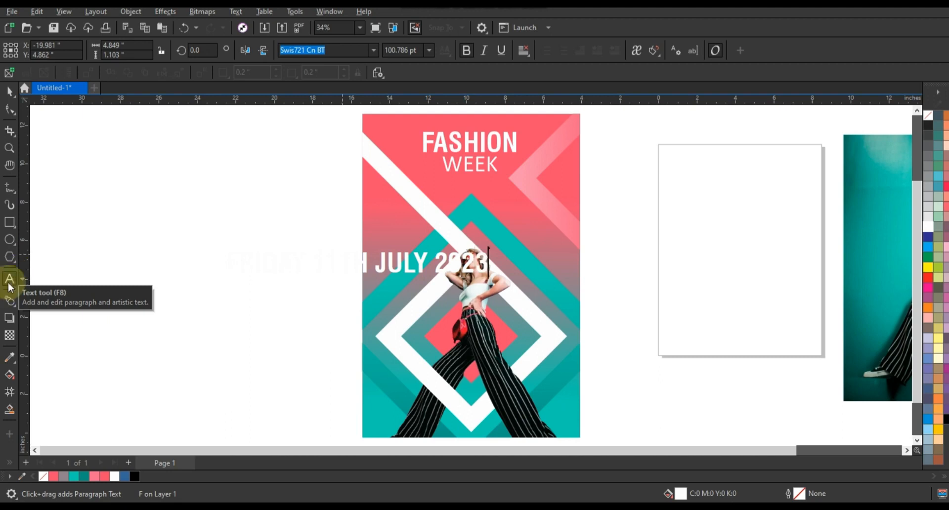
{"action": "left_click", "coordinate": [9, 91]}
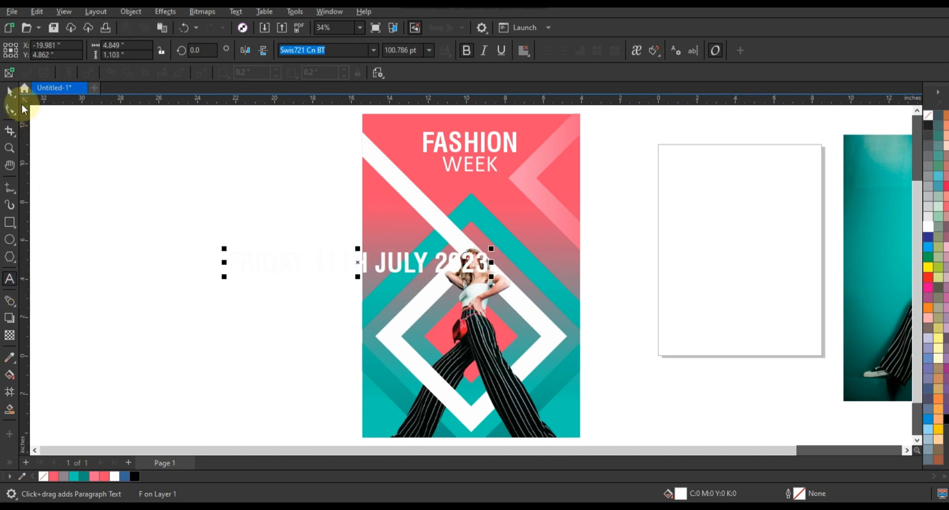
{"action": "left_click", "coordinate": [75, 476]}
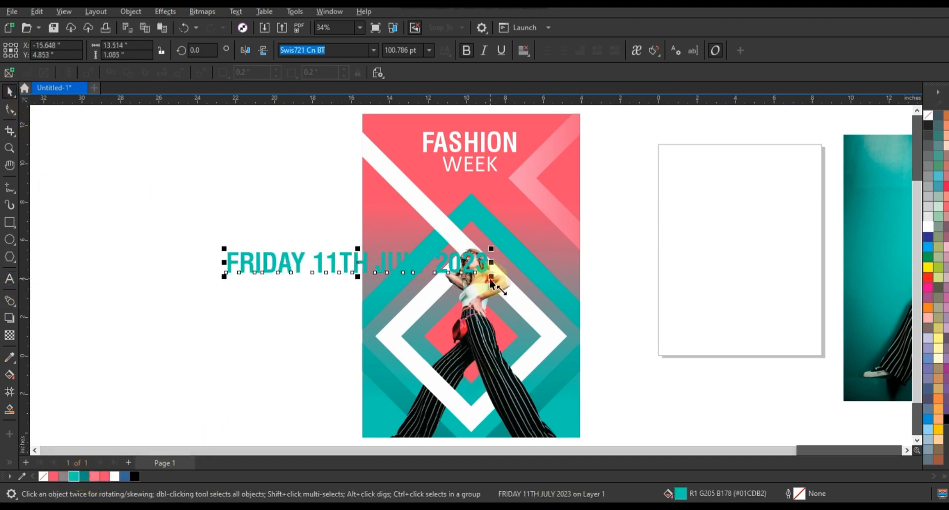
Fit the date text along the white frame's lower-left band at 315° and about 38 pt, and fill it dark teal (#089282)
{"action": "left_click_drag", "start_coordinate": [490, 276], "coordinate": [386, 304]}
{"action": "left_click", "coordinate": [406, 275]}
{"action": "left_click_drag", "start_coordinate": [366, 272], "coordinate": [444, 395]}
{"action": "left_click", "coordinate": [218, 301]}
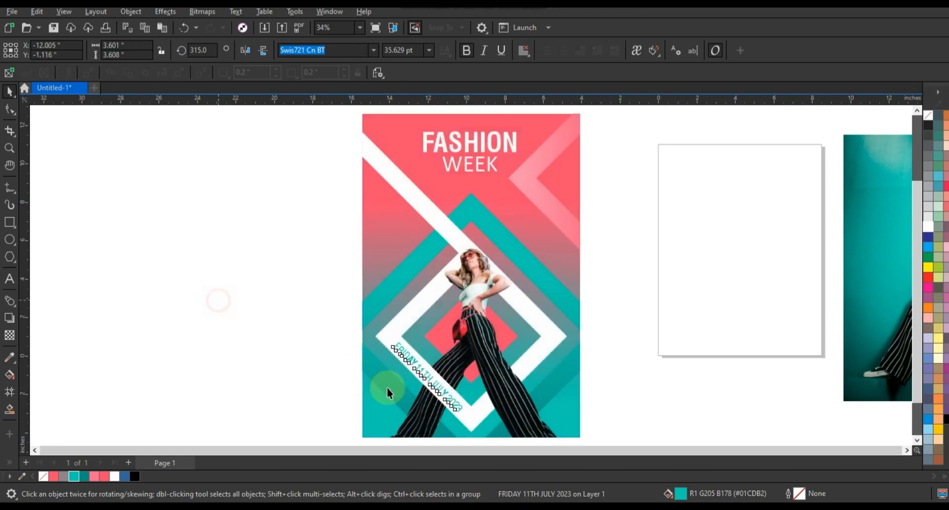
{"action": "left_click", "coordinate": [431, 379]}
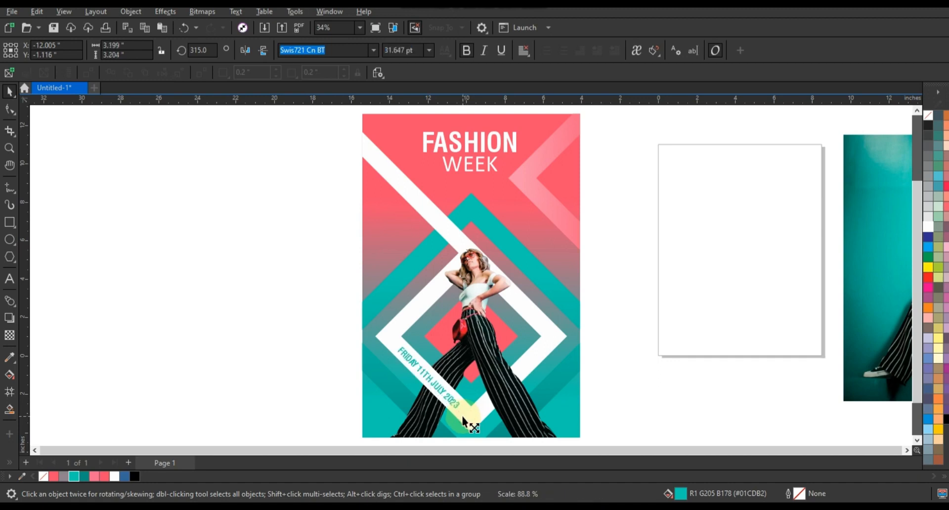
{"action": "left_click_drag", "start_coordinate": [462, 417], "coordinate": [470, 420]}
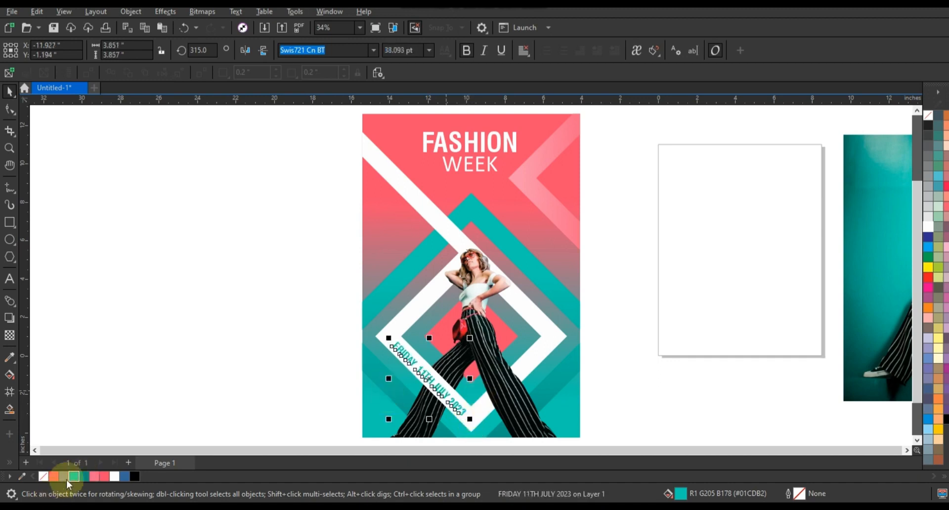
{"action": "left_click", "coordinate": [111, 387]}
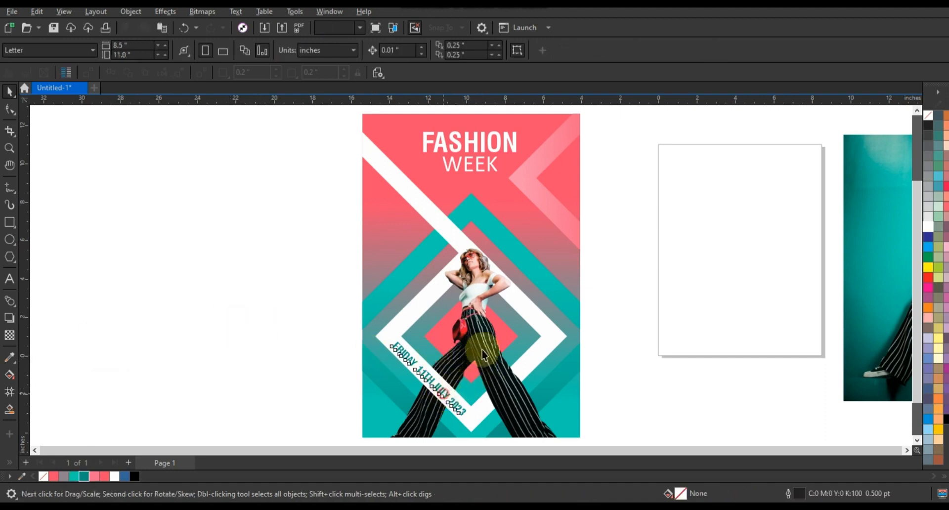
Copy the date text in white onto the teal frame's upper-right band and reword the copy as TICKETS AVAILABLE NOW at about 37 pt
{"action": "left_click_drag", "start_coordinate": [443, 393], "coordinate": [548, 287]}
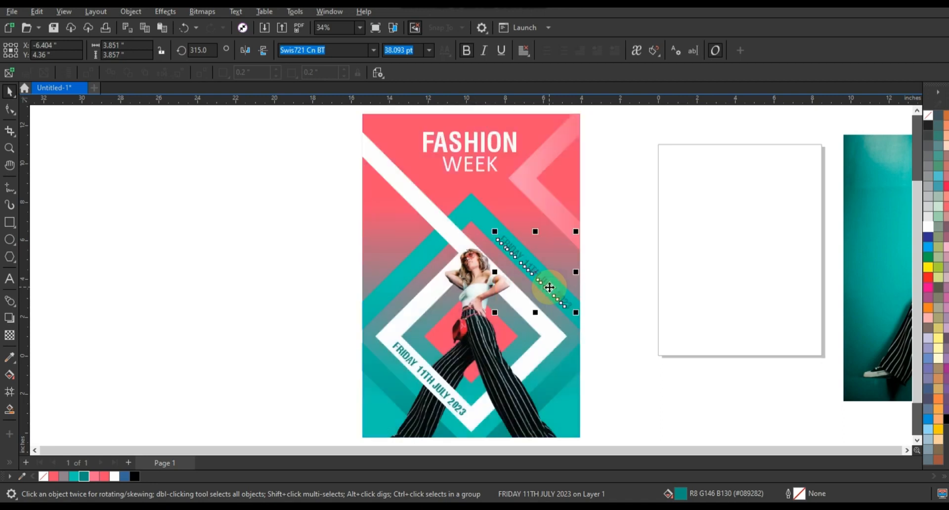
{"action": "left_click", "coordinate": [928, 227]}
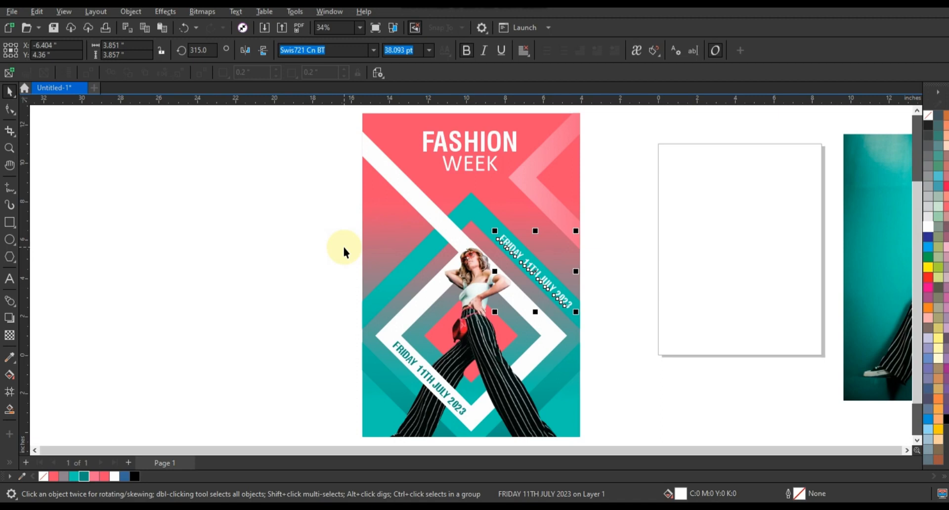
{"action": "left_click", "coordinate": [15, 281]}
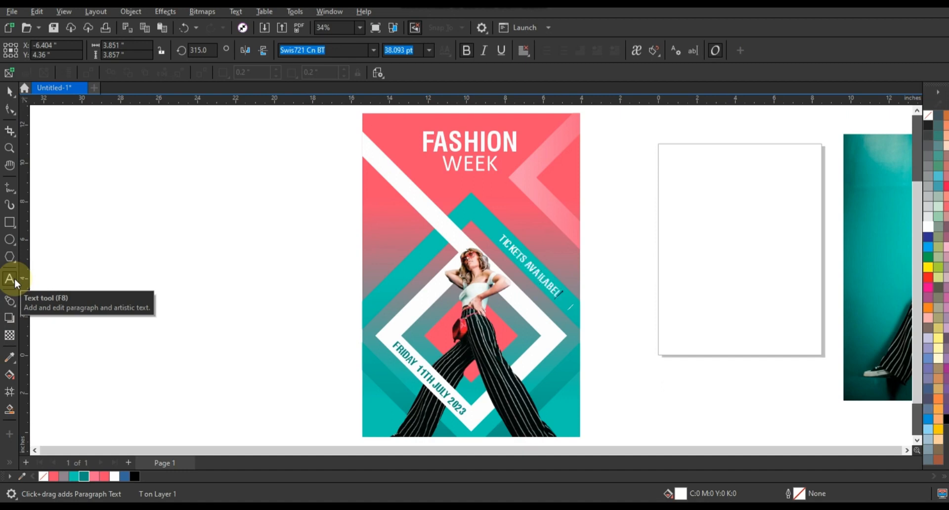
{"action": "key", "text": "BackSpace"}
{"action": "key", "text": "BackSpace"}
{"action": "type", "text": "LE NOW"}
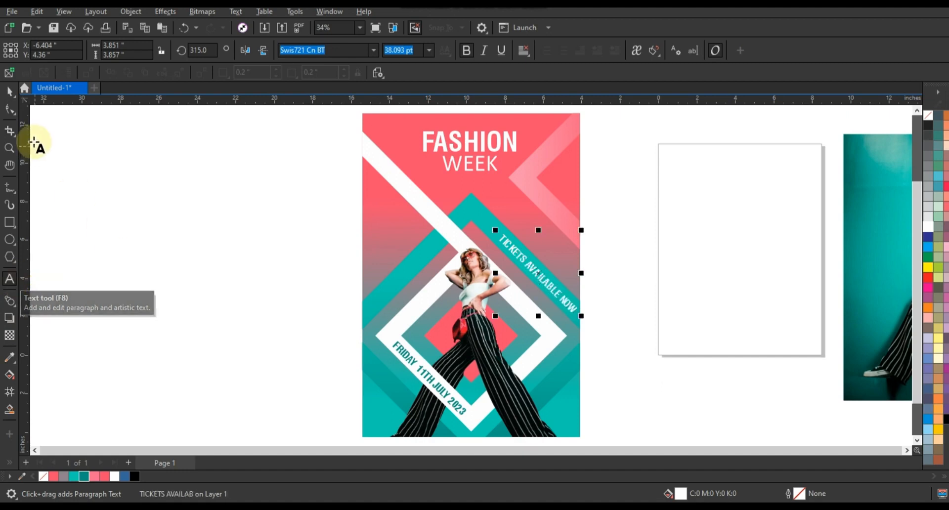
{"action": "key", "text": "ctrl+space"}
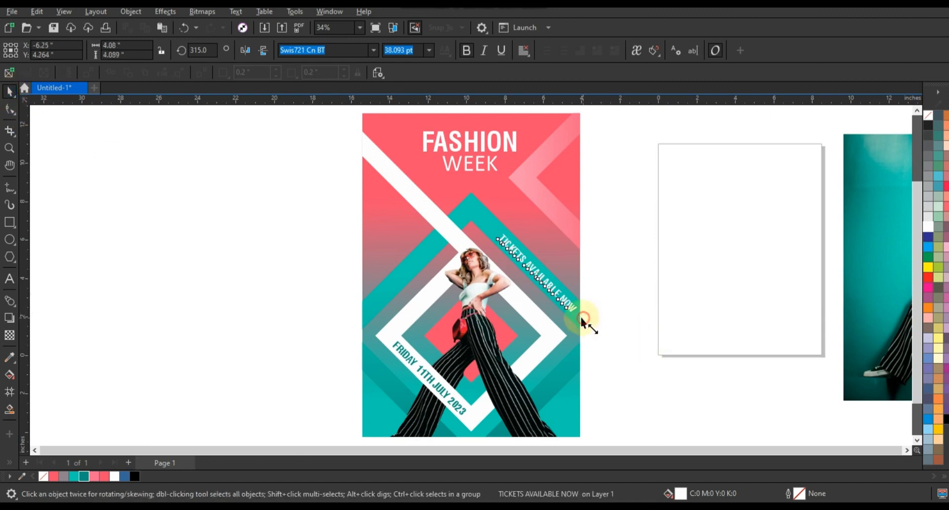
{"action": "left_click_drag", "start_coordinate": [582, 316], "coordinate": [579, 313]}
{"action": "left_click", "coordinate": [666, 347]}
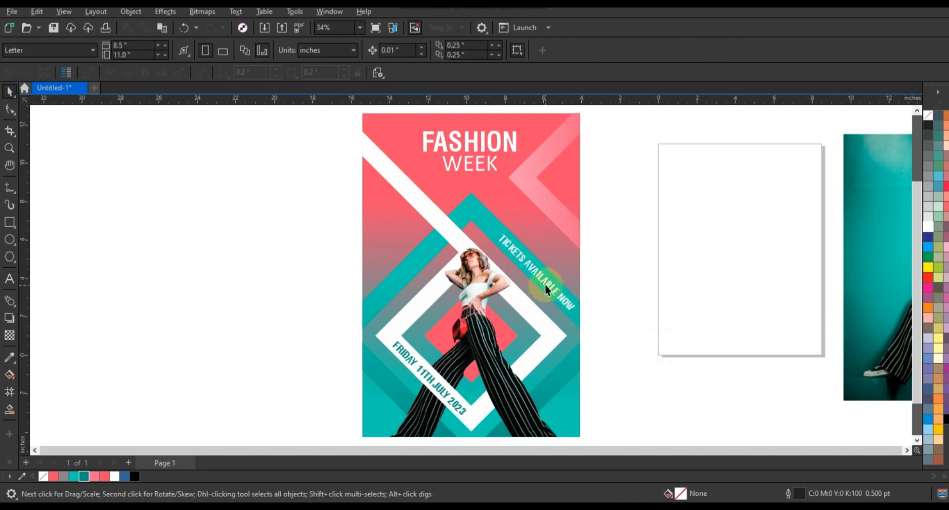
Move the TICKETS AVAILABLE NOW text onto the white diagonal strip and fill it pink
{"action": "left_click", "coordinate": [547, 283]}
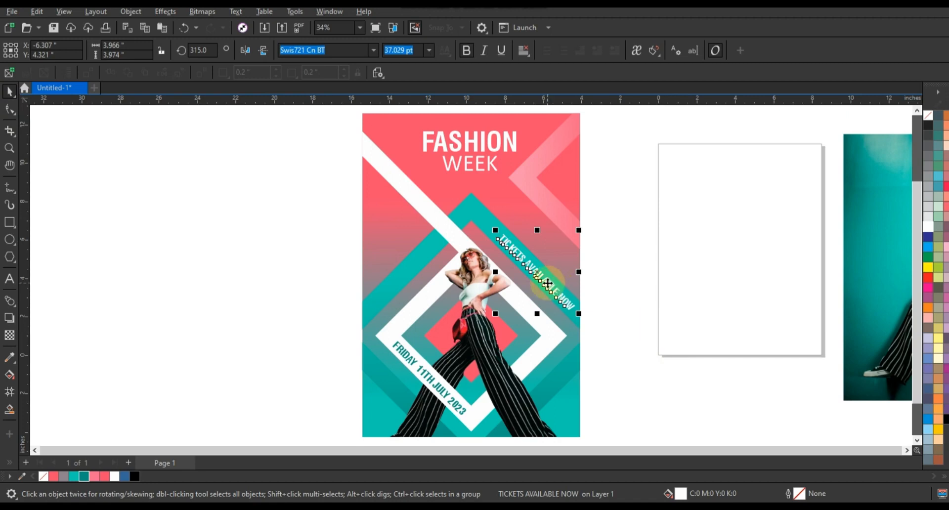
{"action": "left_click_drag", "start_coordinate": [547, 284], "coordinate": [425, 208]}
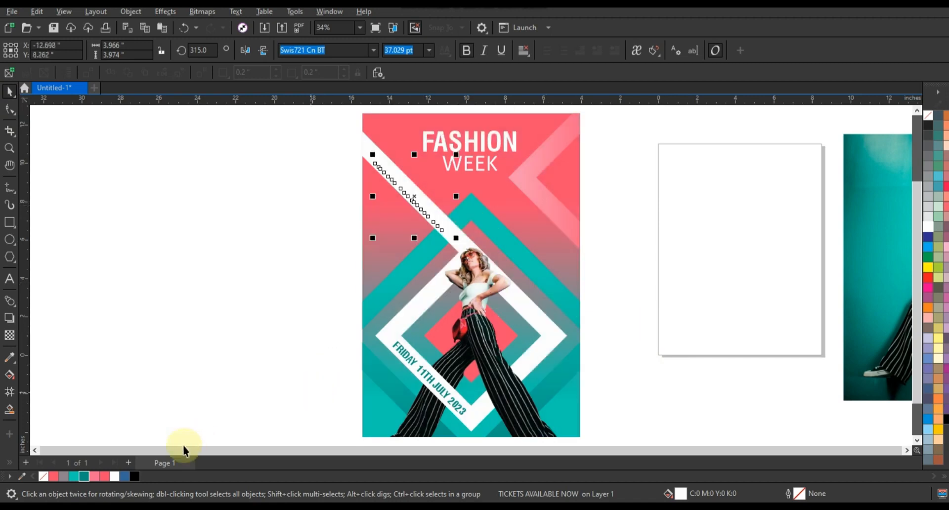
{"action": "left_click", "coordinate": [255, 206]}
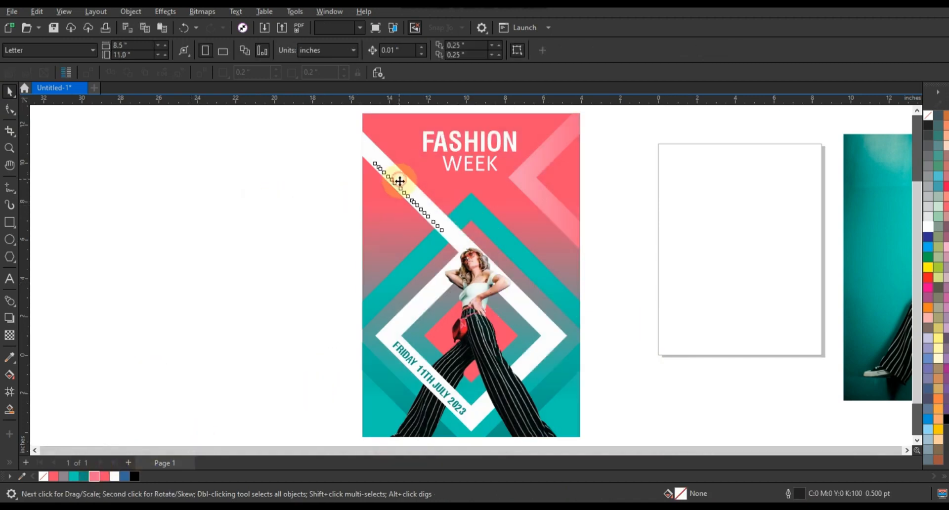
{"action": "left_click", "coordinate": [399, 181]}
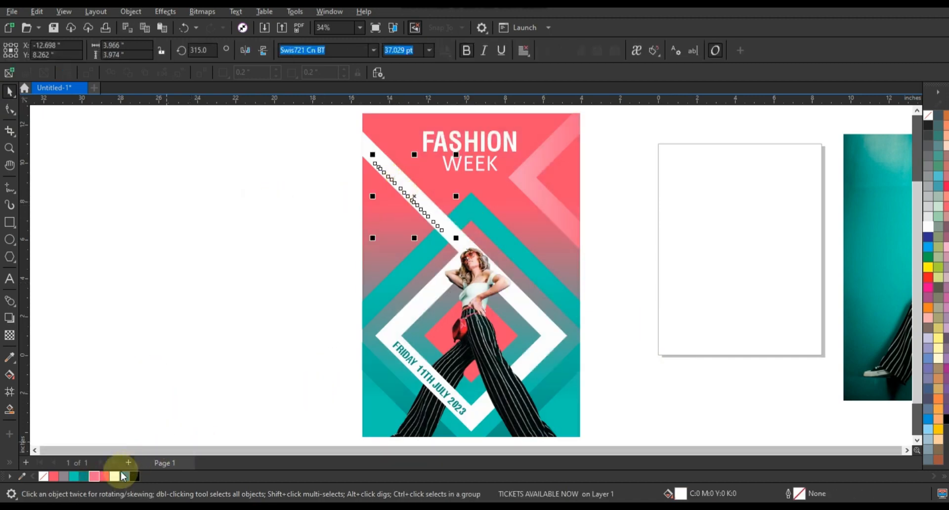
{"action": "left_click", "coordinate": [361, 207]}
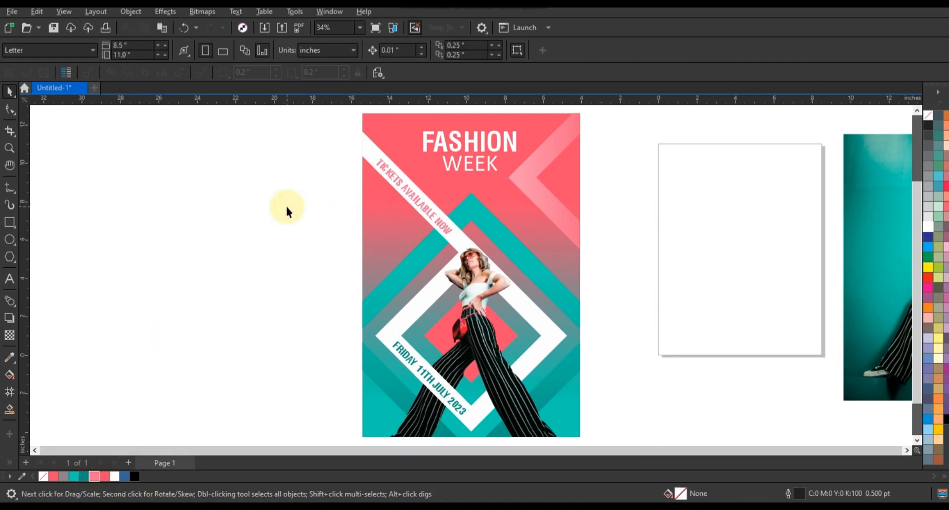